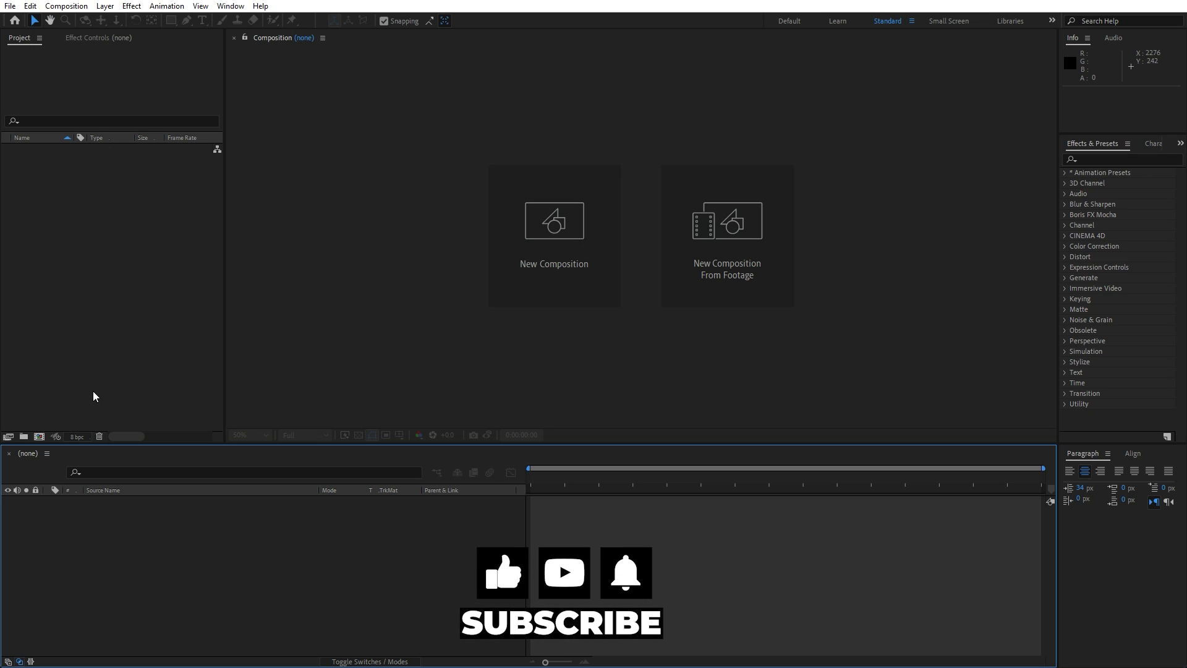
Create a new 1920×1080 composition named Final.
left_click(39, 437)
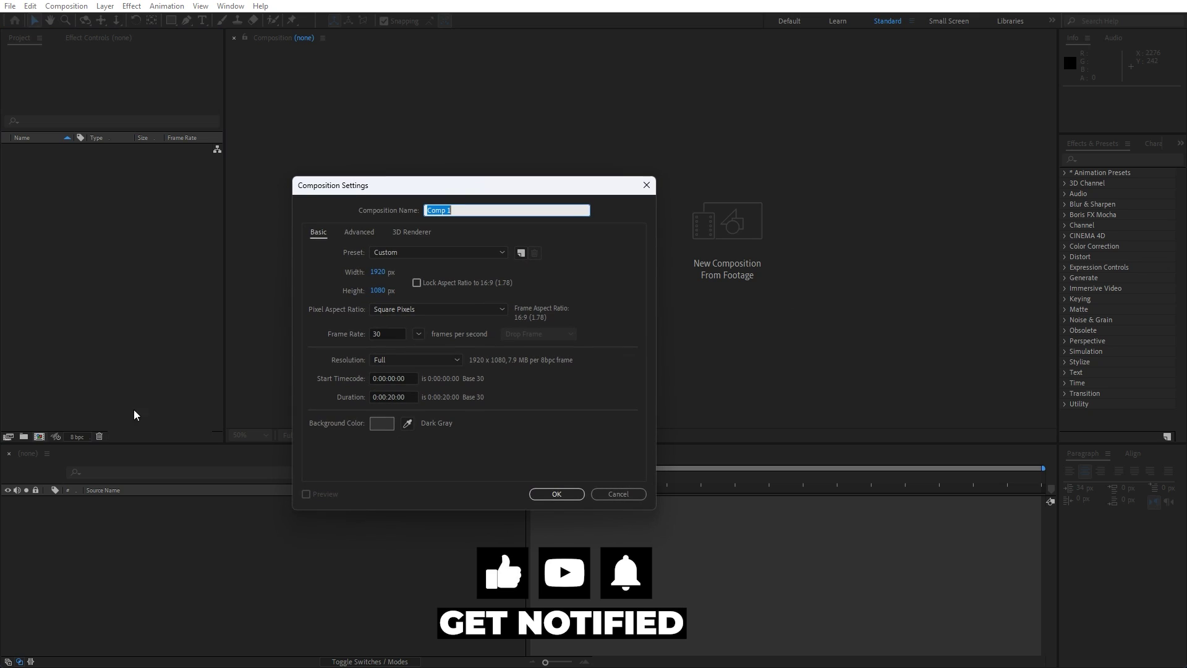
type("Final")
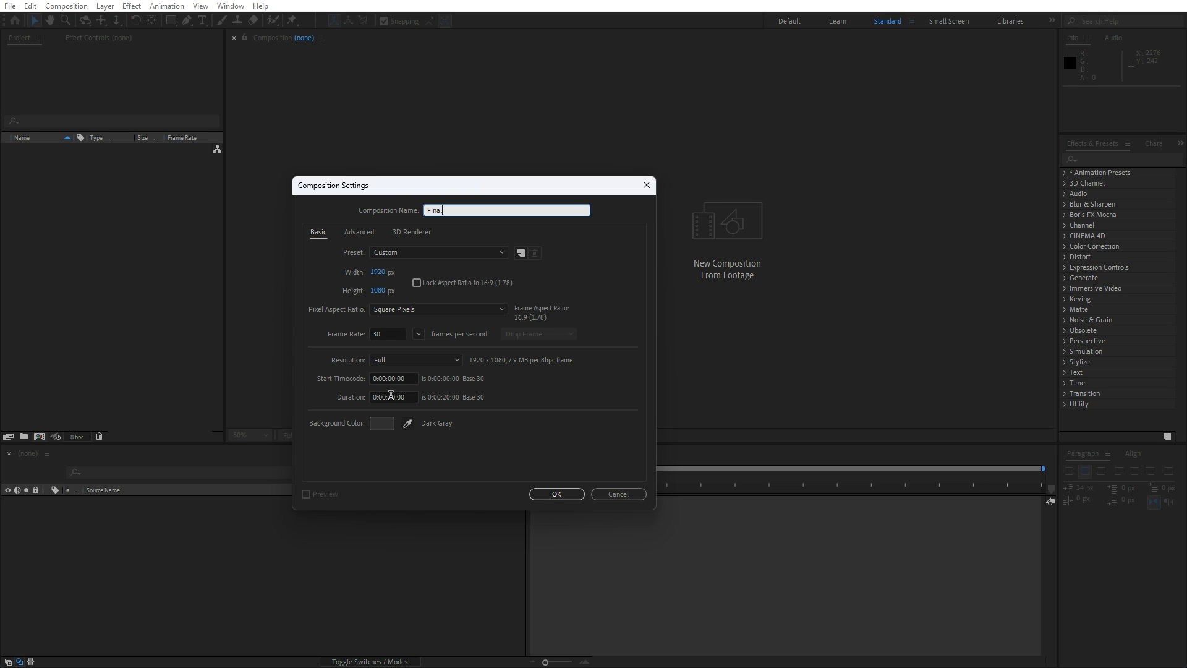
left_click(549, 494)
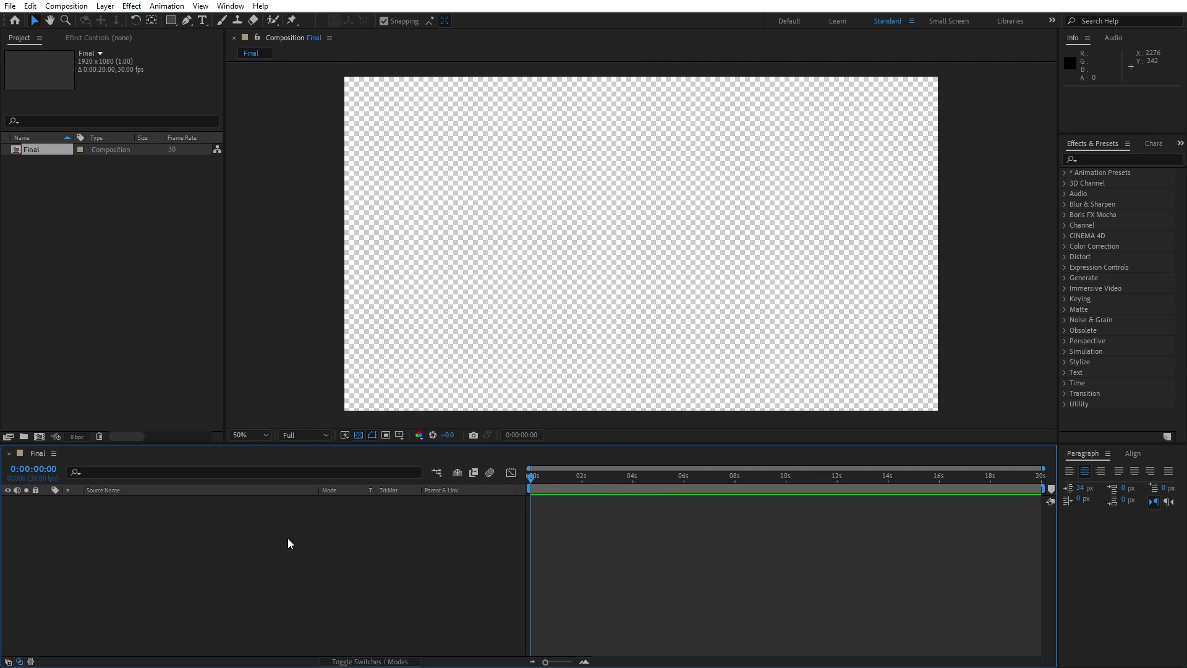
Add a full-frame blue solid layer named Background to the timeline.
right_click(288, 543)
mouse_move(340, 387)
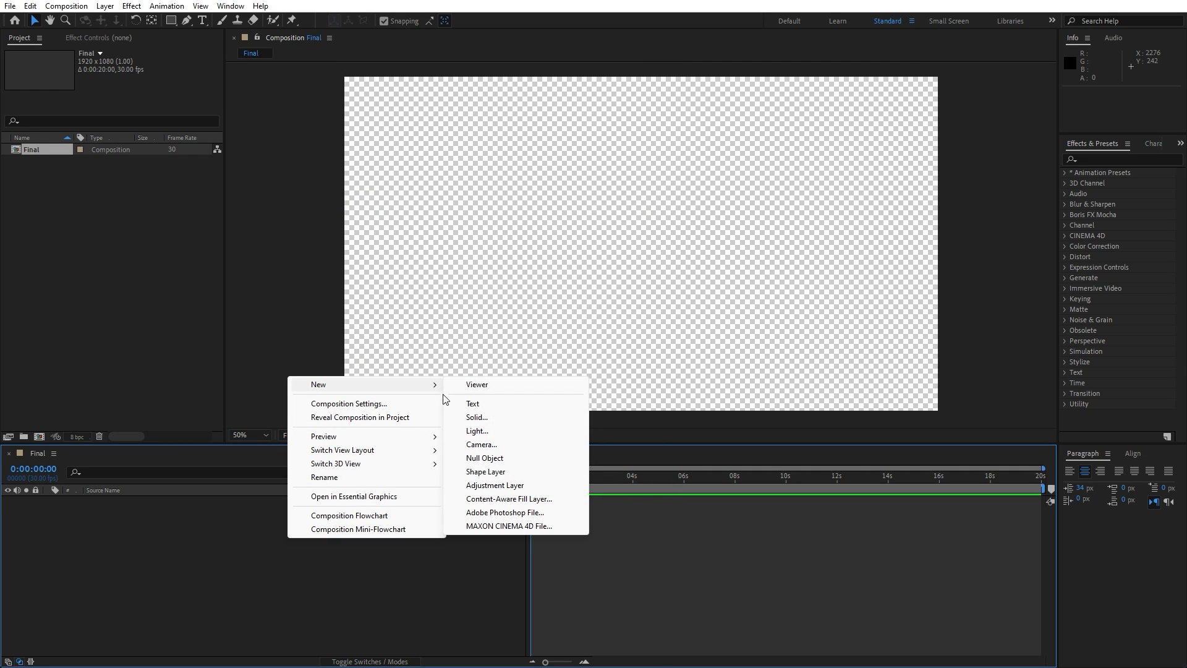
left_click(477, 418)
type("Background")
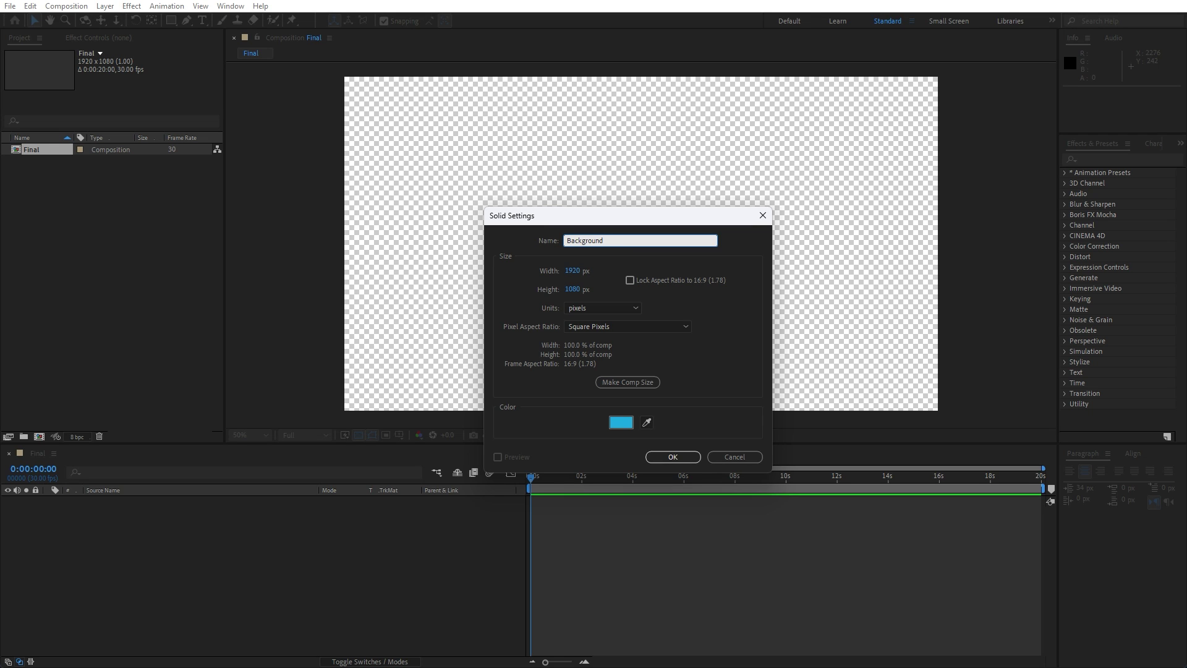
left_click(681, 457)
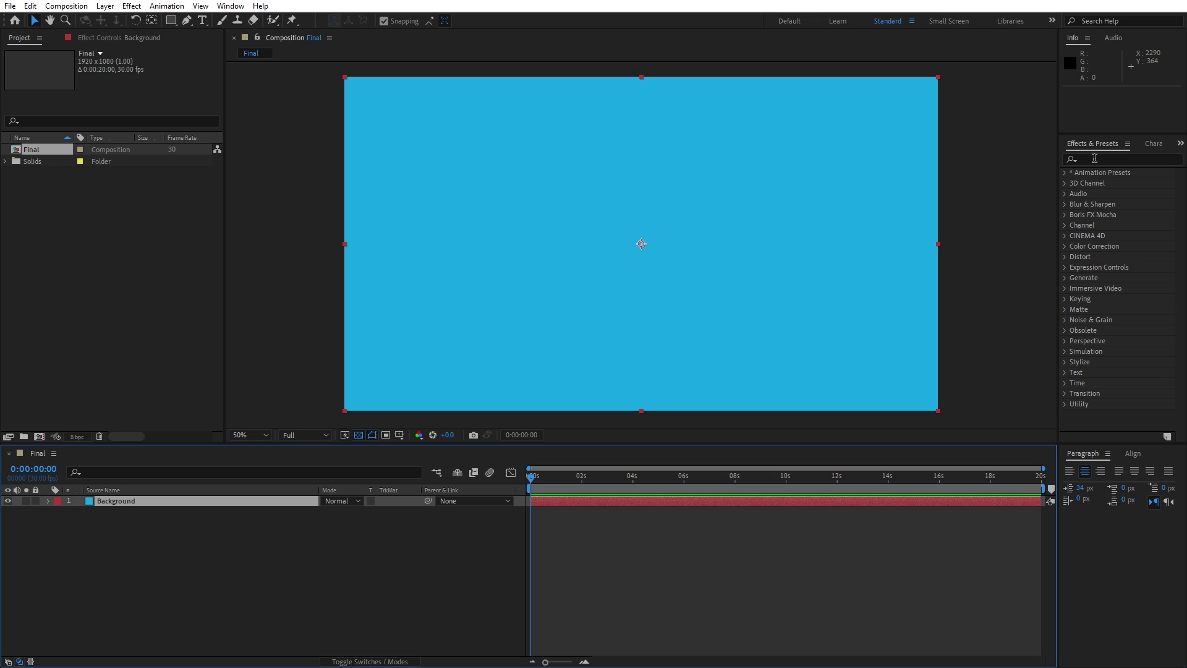
Apply a Fill effect to the Background solid with colour FF004E.
left_click(230, 5)
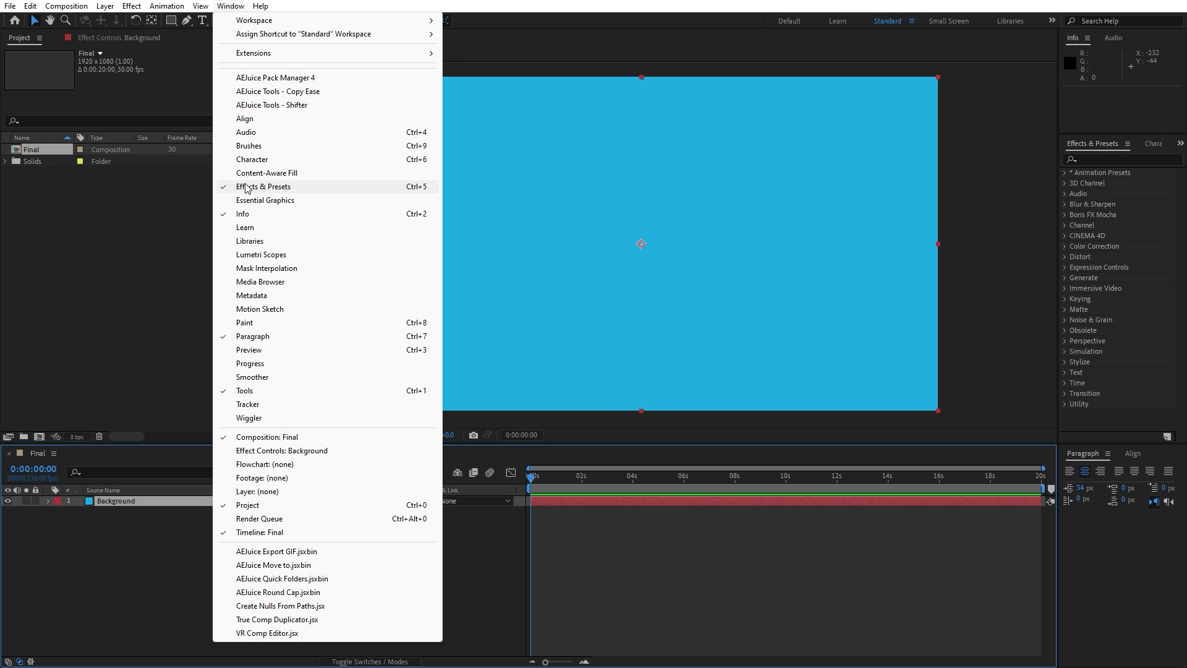
left_click(1104, 161)
type("fill")
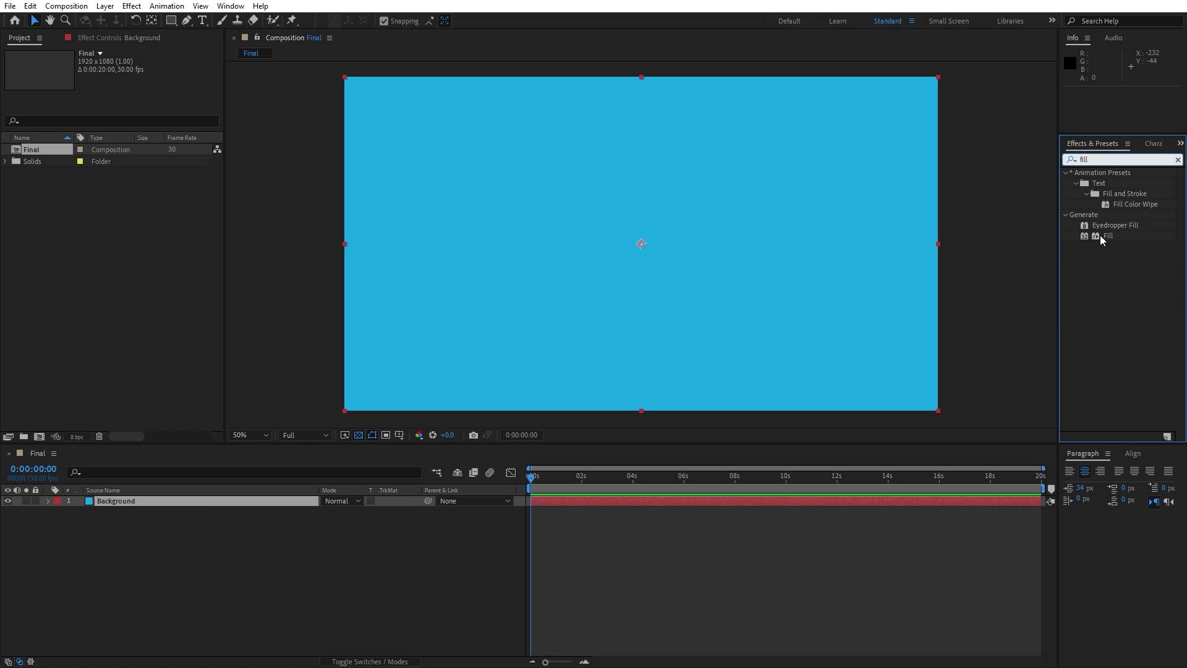
double_click(1100, 235)
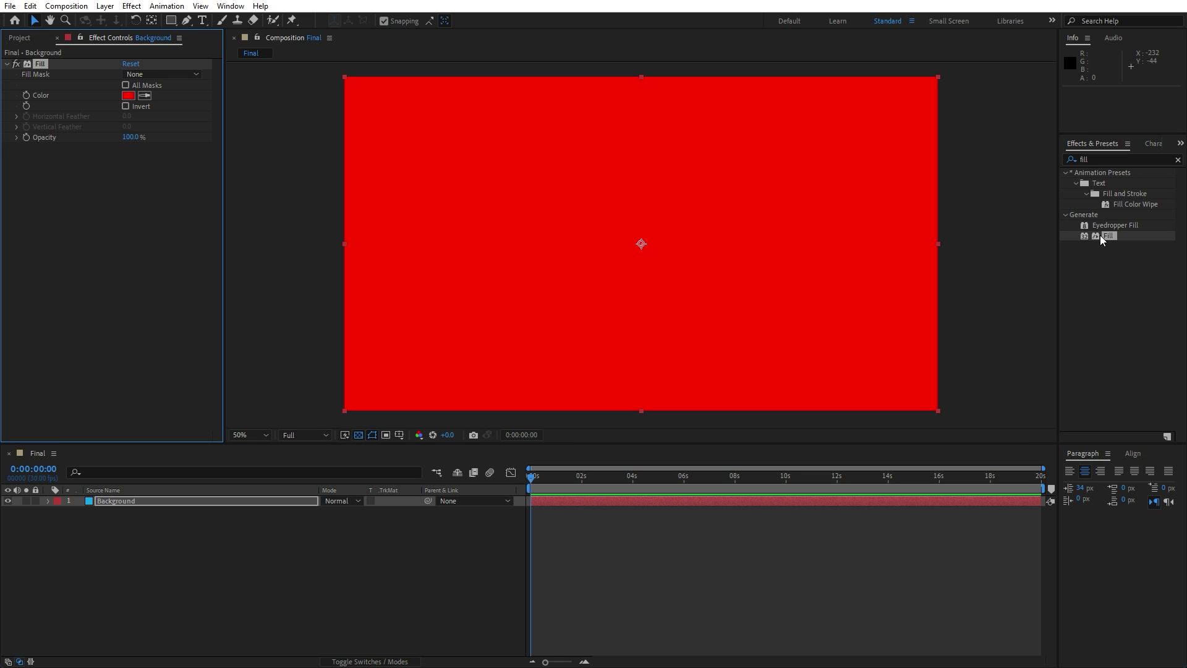
left_click(129, 96)
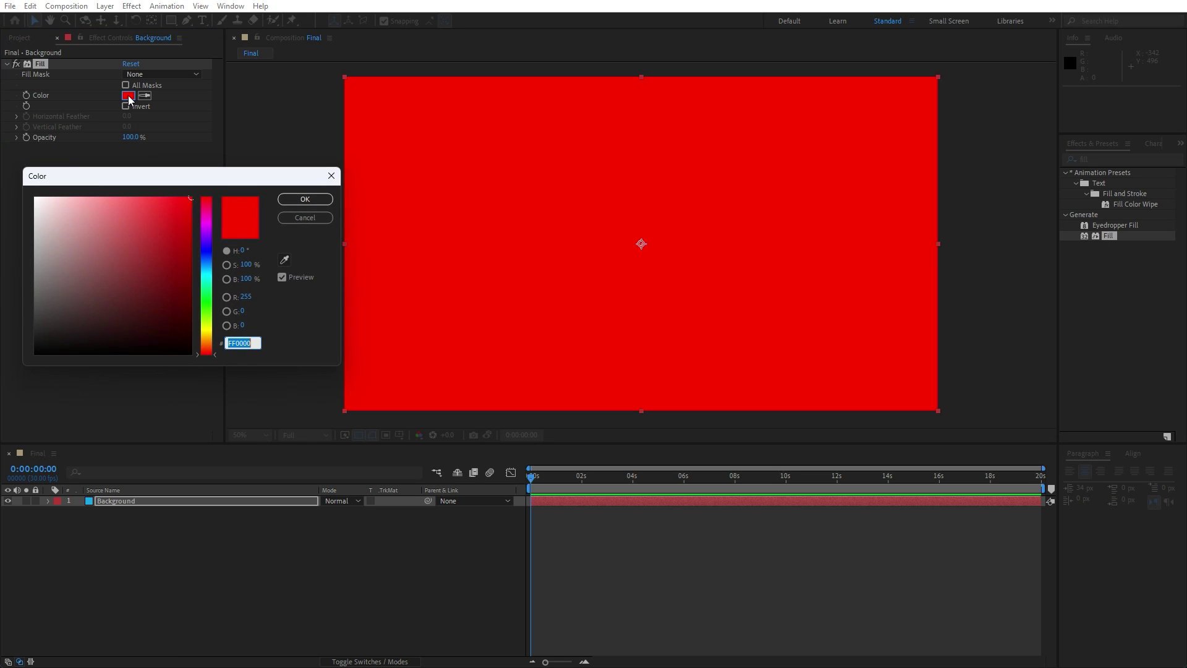
type("FF0")
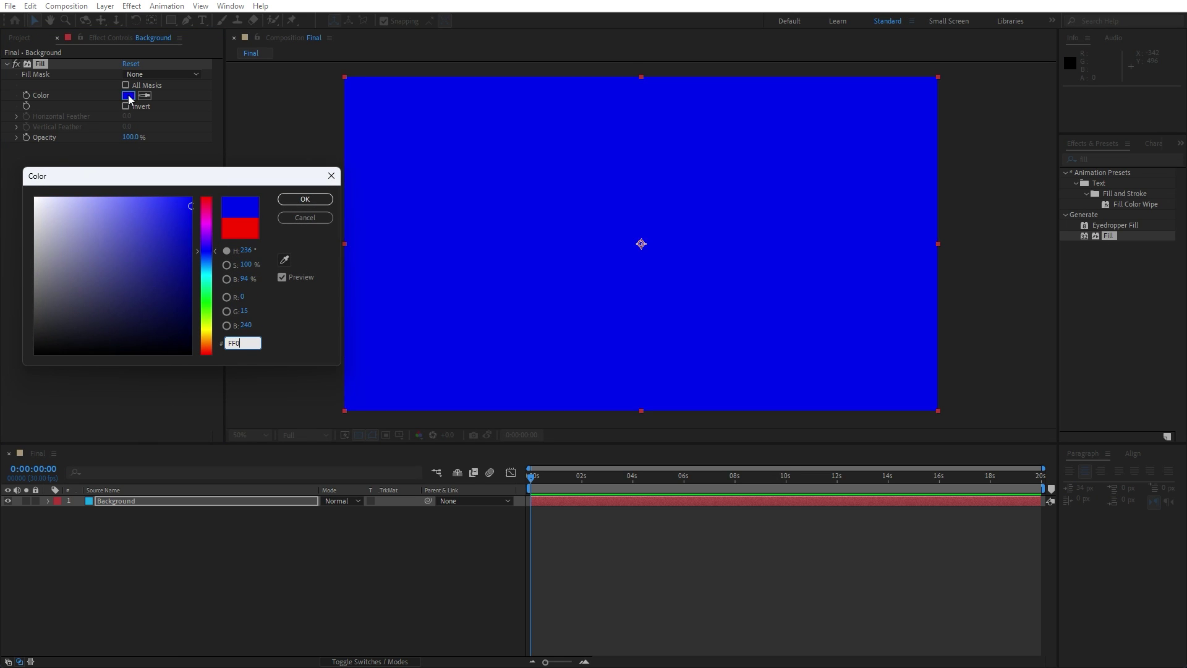
type("04E")
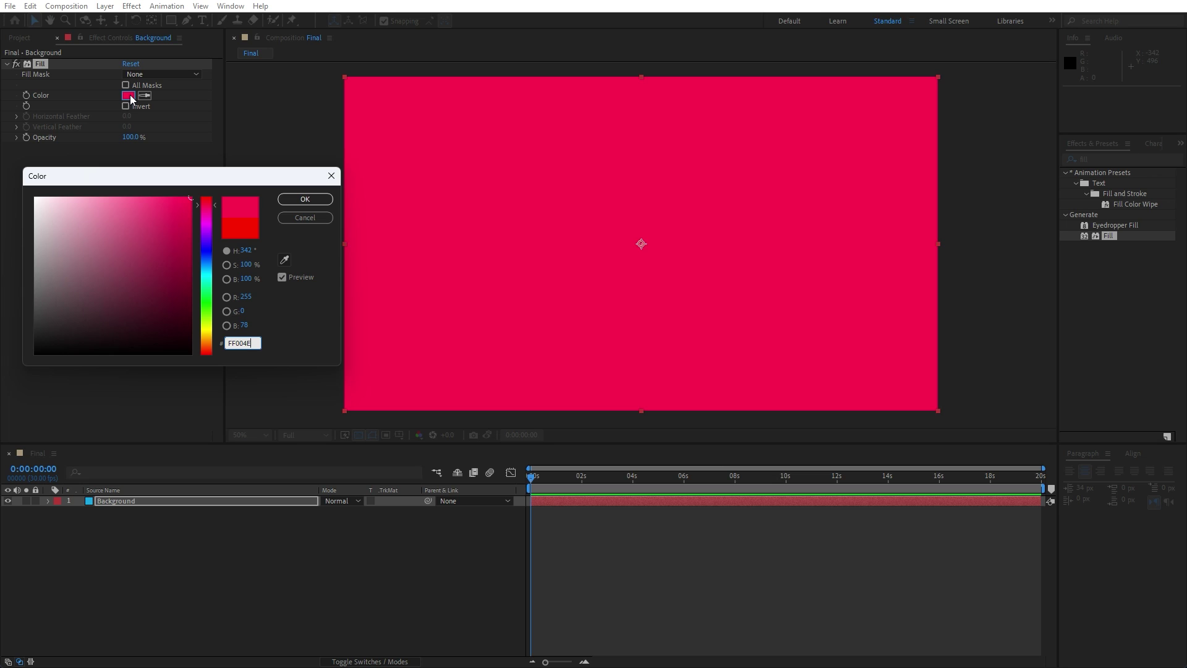
left_click(295, 198)
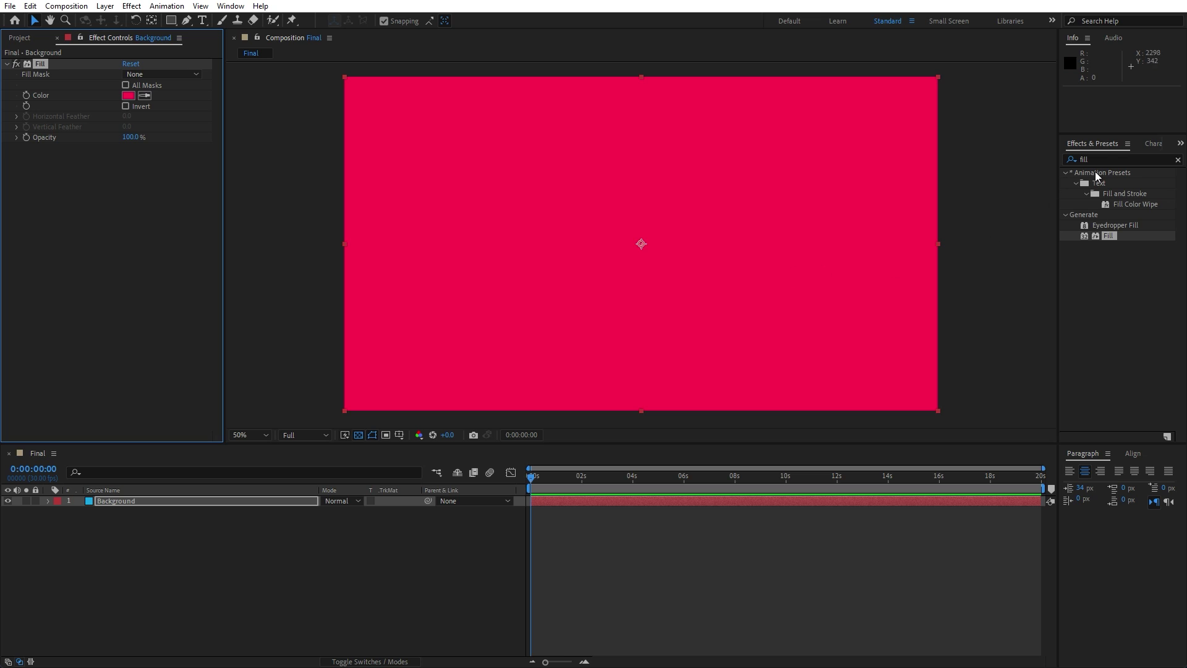
Add Motion Tile to Background with output width and height 500 and Mirror Edges enabled.
double_click(1109, 158)
type("motion t")
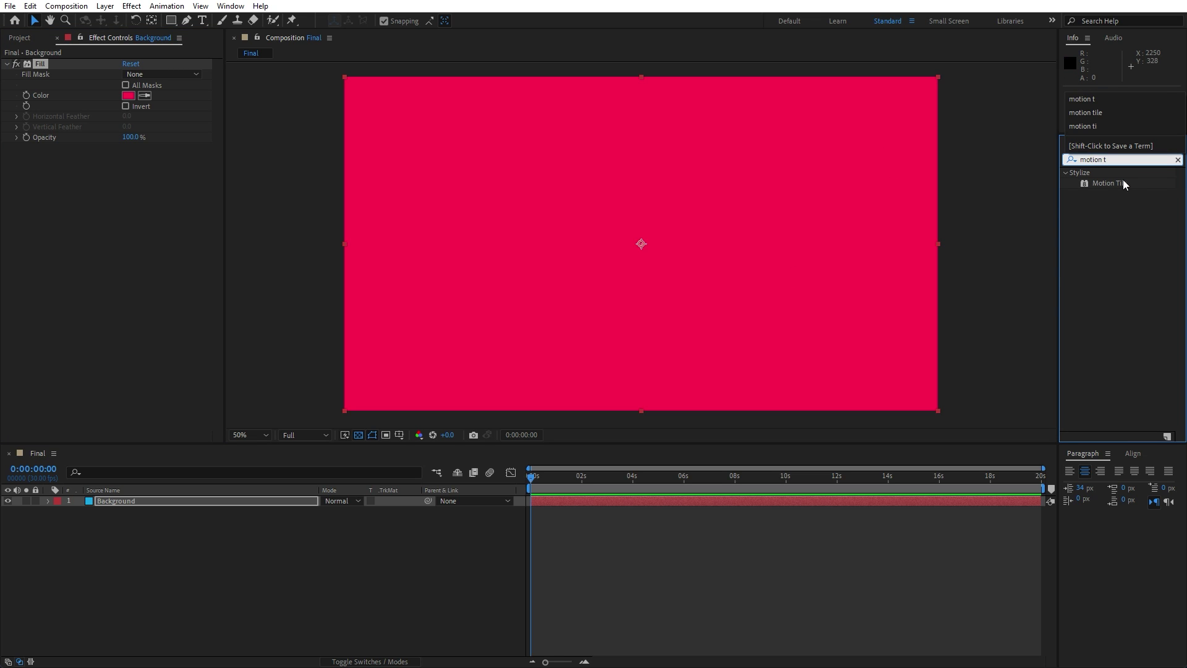
left_click_drag(1113, 183, 179, 507)
left_click(130, 190)
type("500")
key("Tab")
type("500")
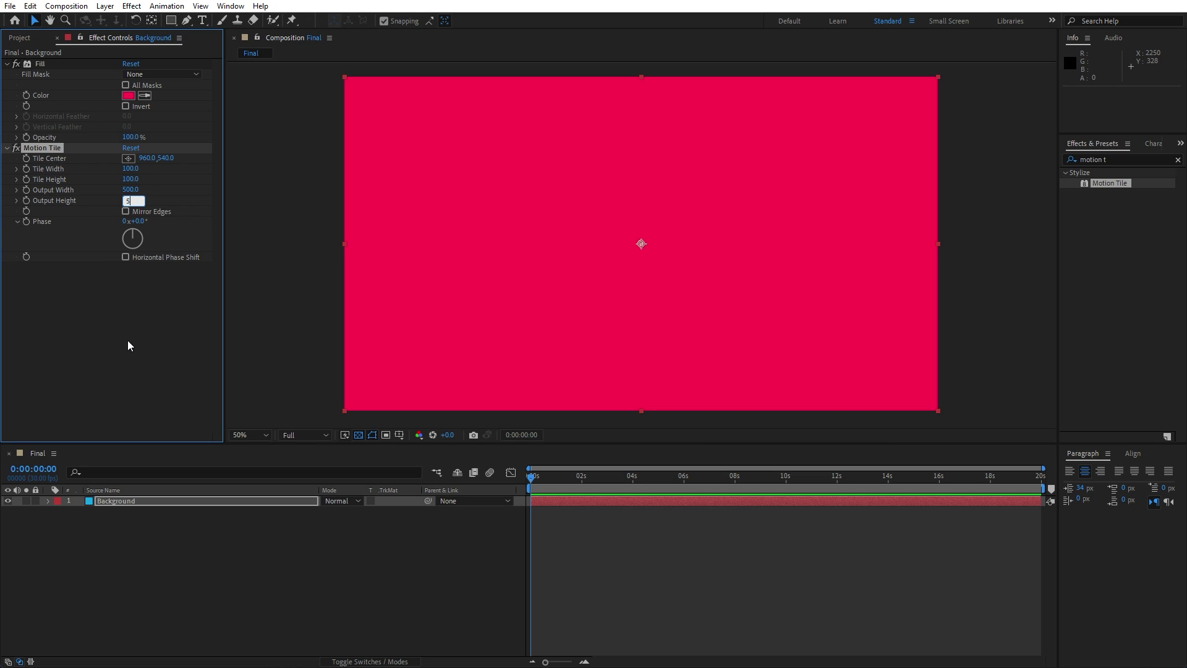
key("Return")
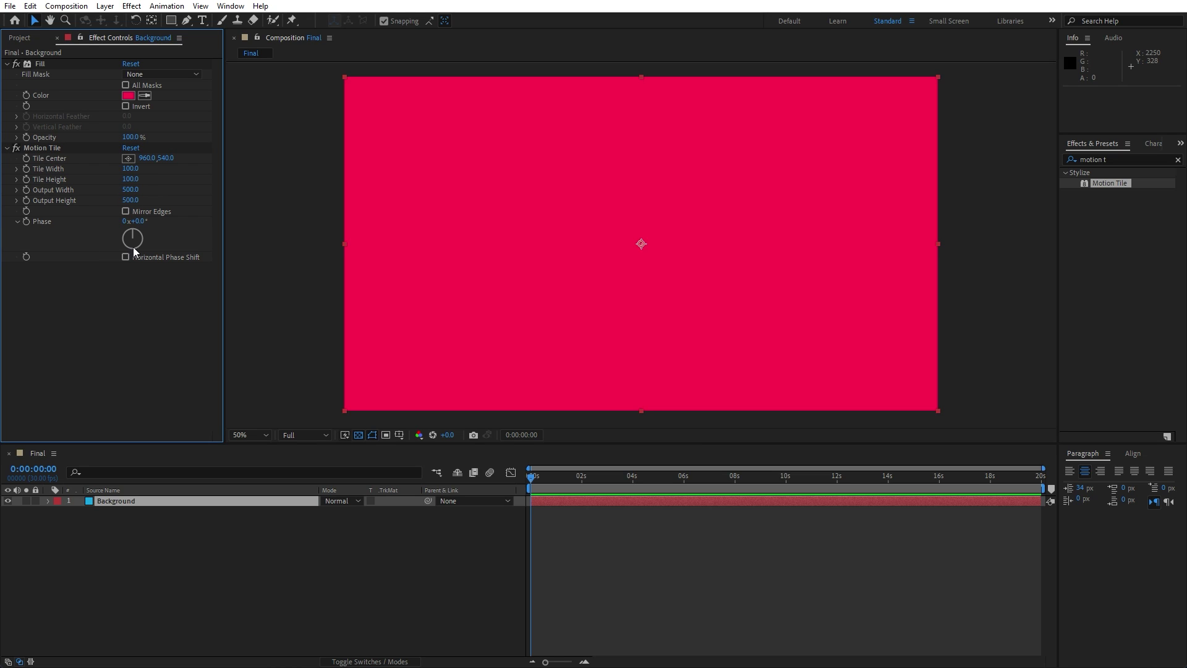
left_click(127, 212)
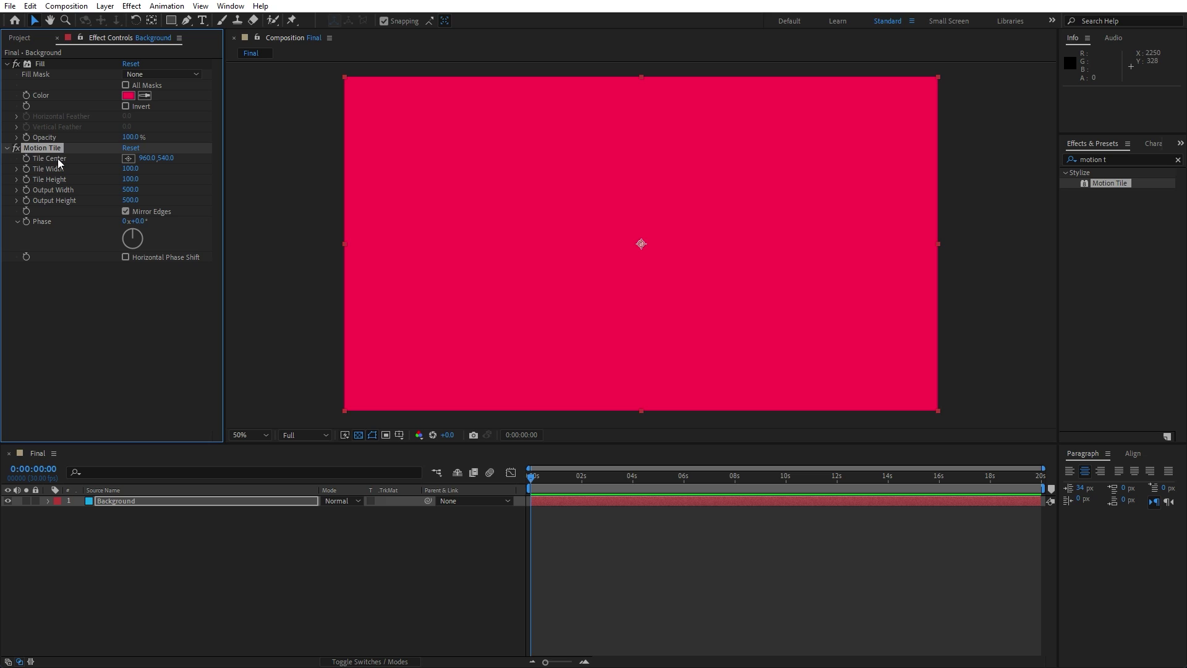
left_click(57, 41)
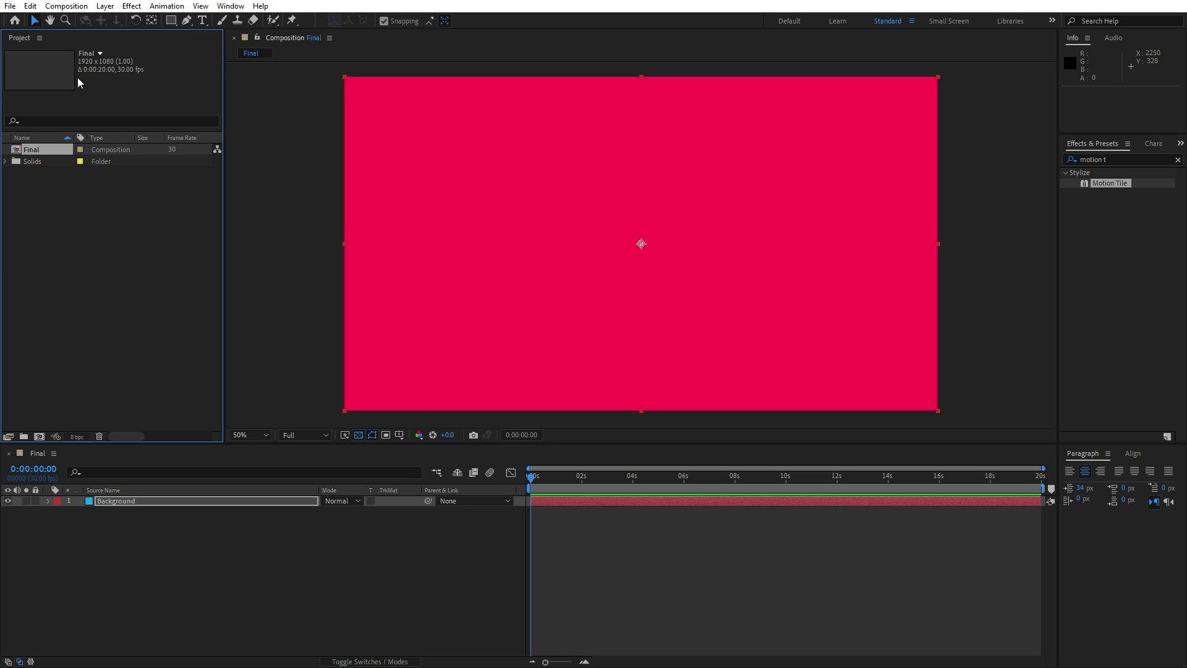
Duplicate the Background layer and rename the copy Grid.
left_click(138, 571)
left_click(131, 499)
key("ctrl+d")
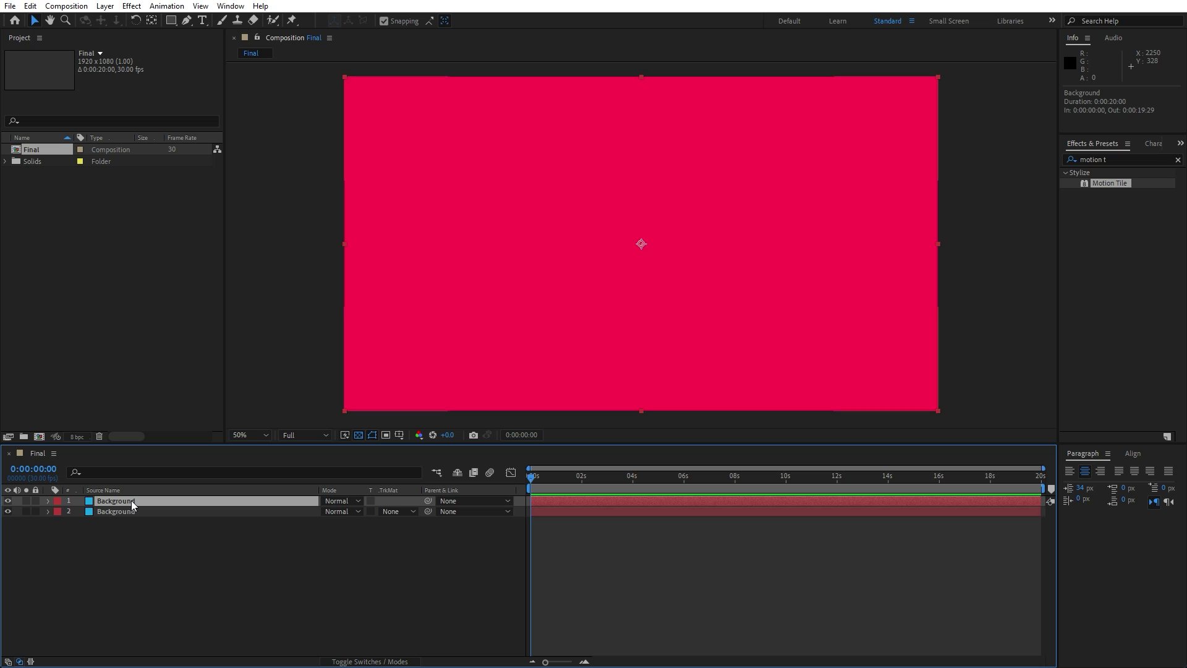
key("Return")
type("Grid")
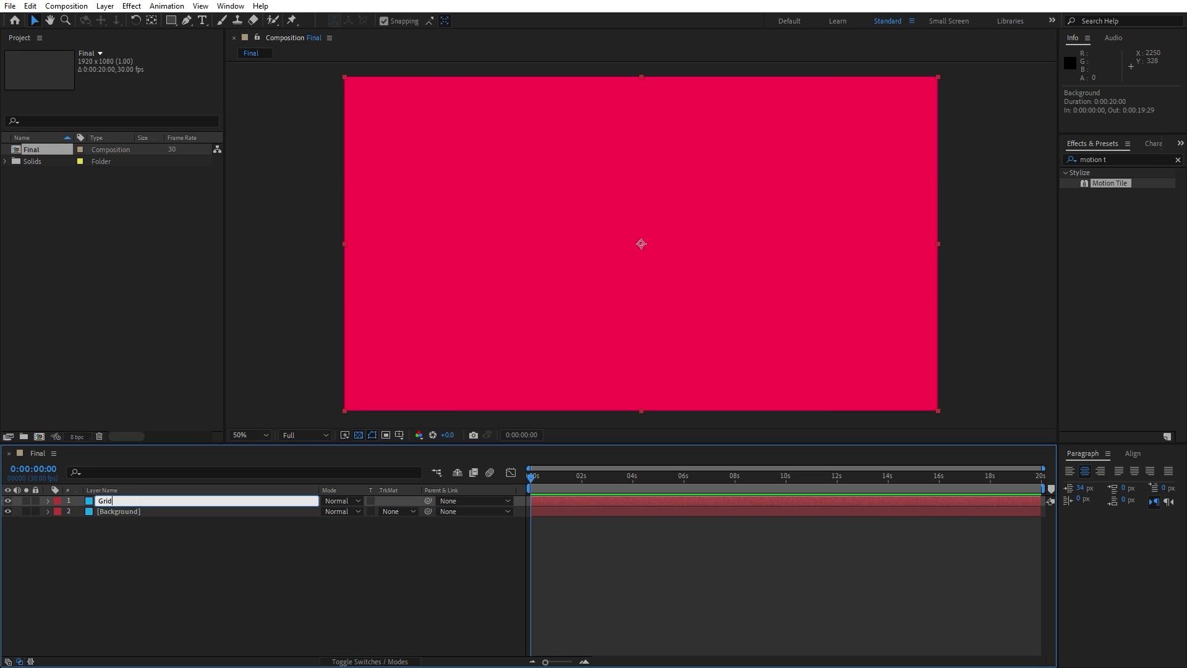
left_click(143, 588)
Apply the Grid effect to the Grid layer with a border of 2.
left_click(1106, 160)
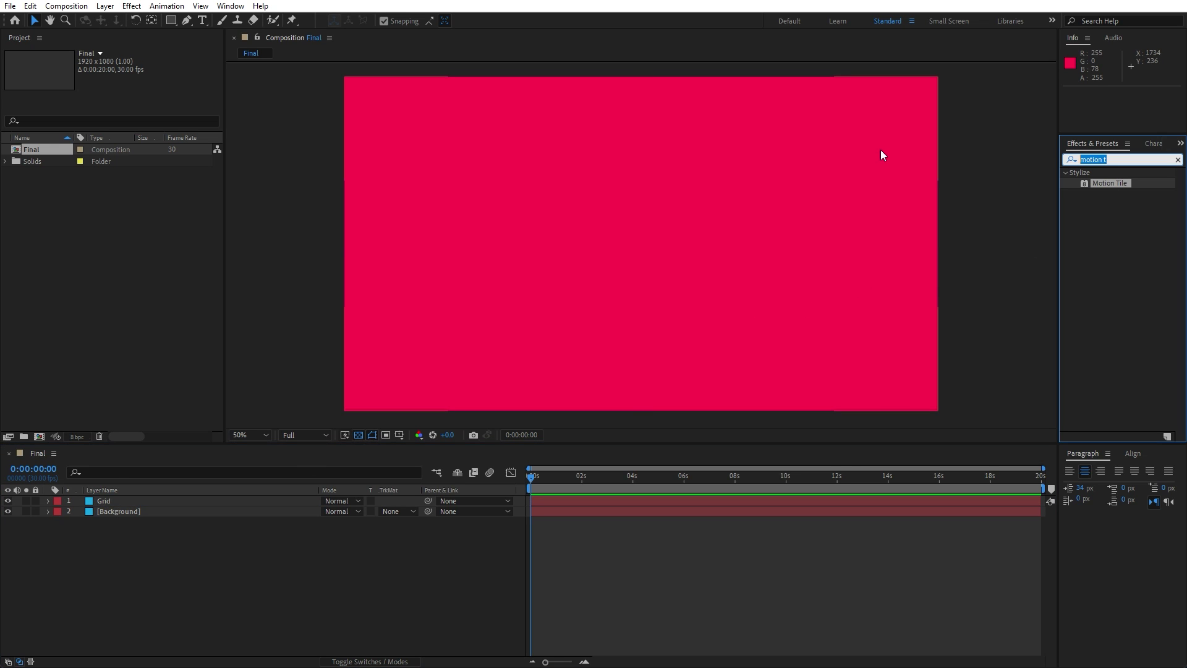
type("grid")
left_click_drag(1099, 236, 110, 504)
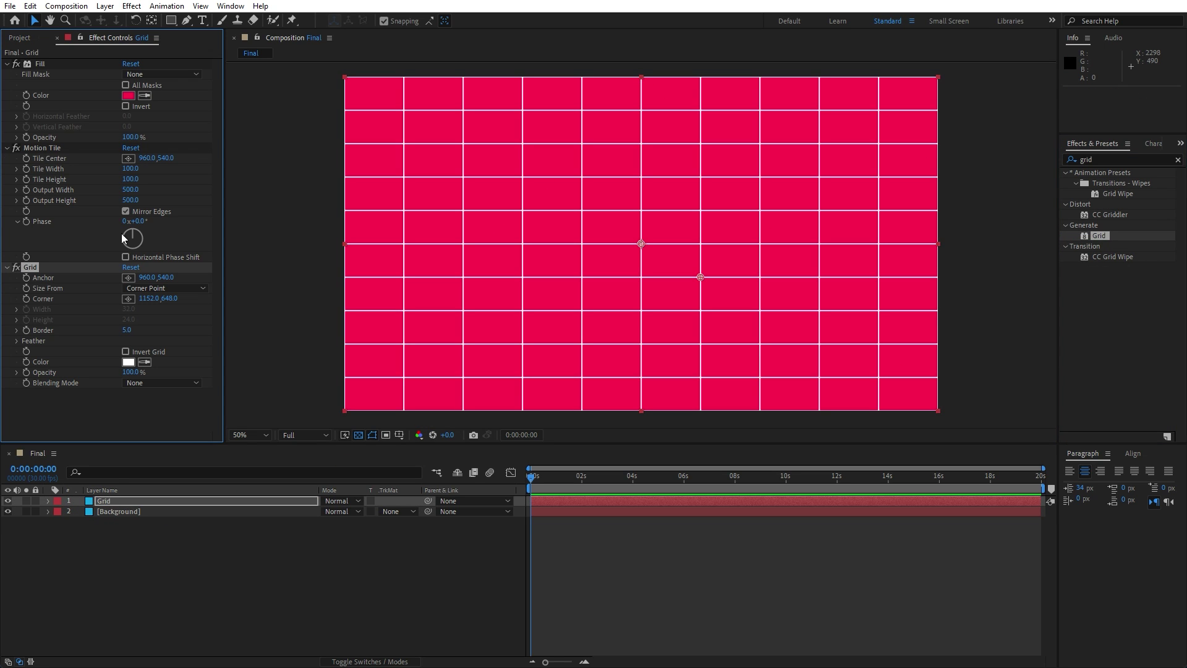
left_click(8, 65)
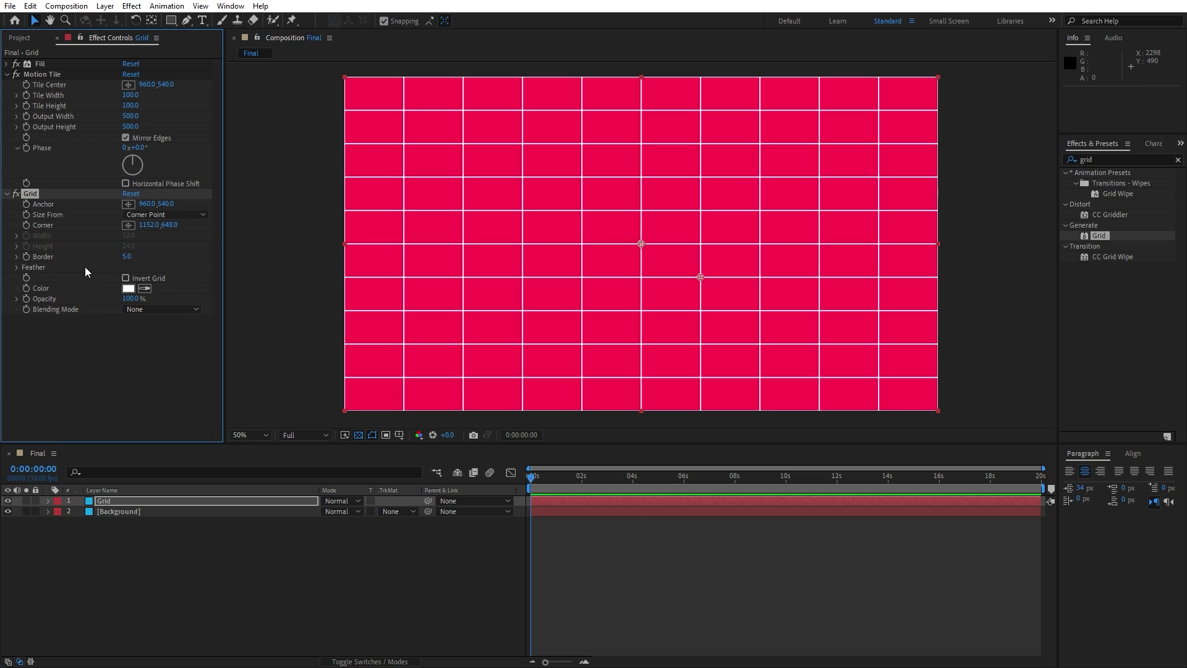
left_click(127, 256)
type("2")
left_click(7, 74)
left_click(7, 85)
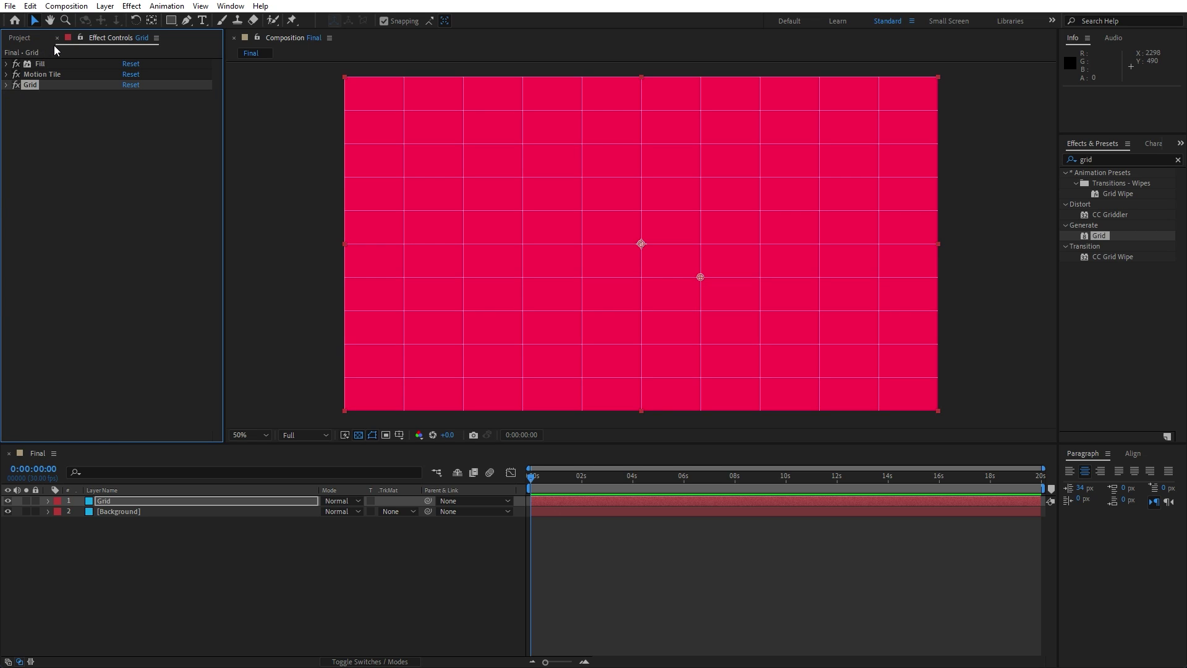
left_click(57, 38)
left_click(262, 536)
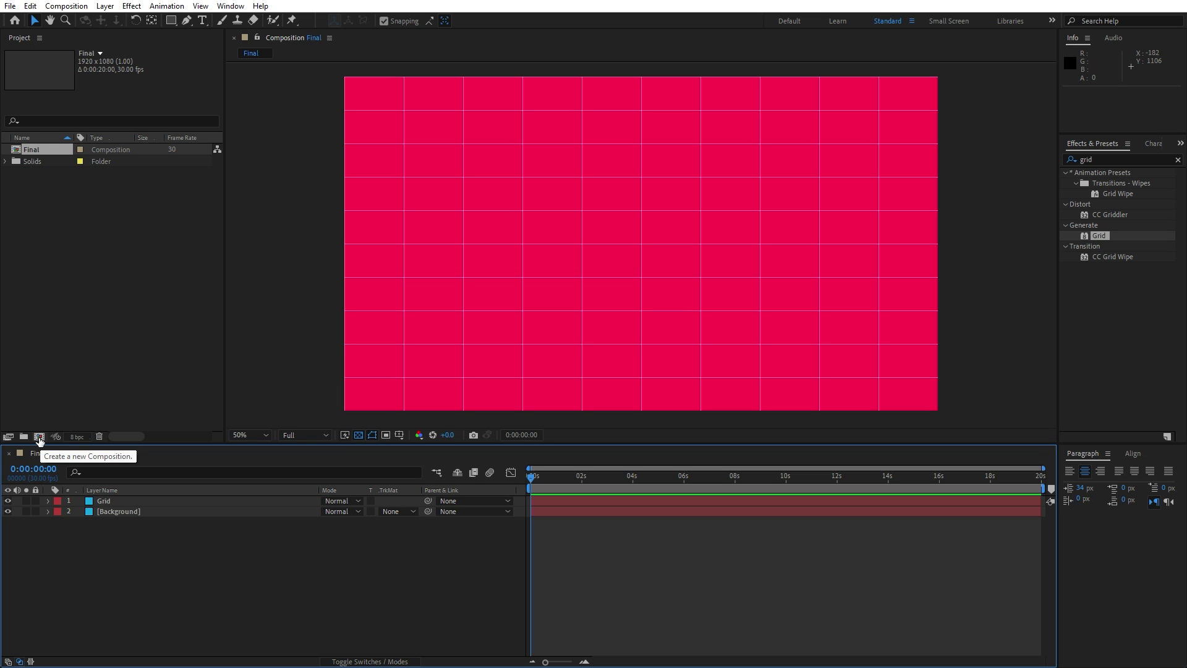
Create a 200×200 composition named Shapes and view it at 200%.
left_click(39, 437)
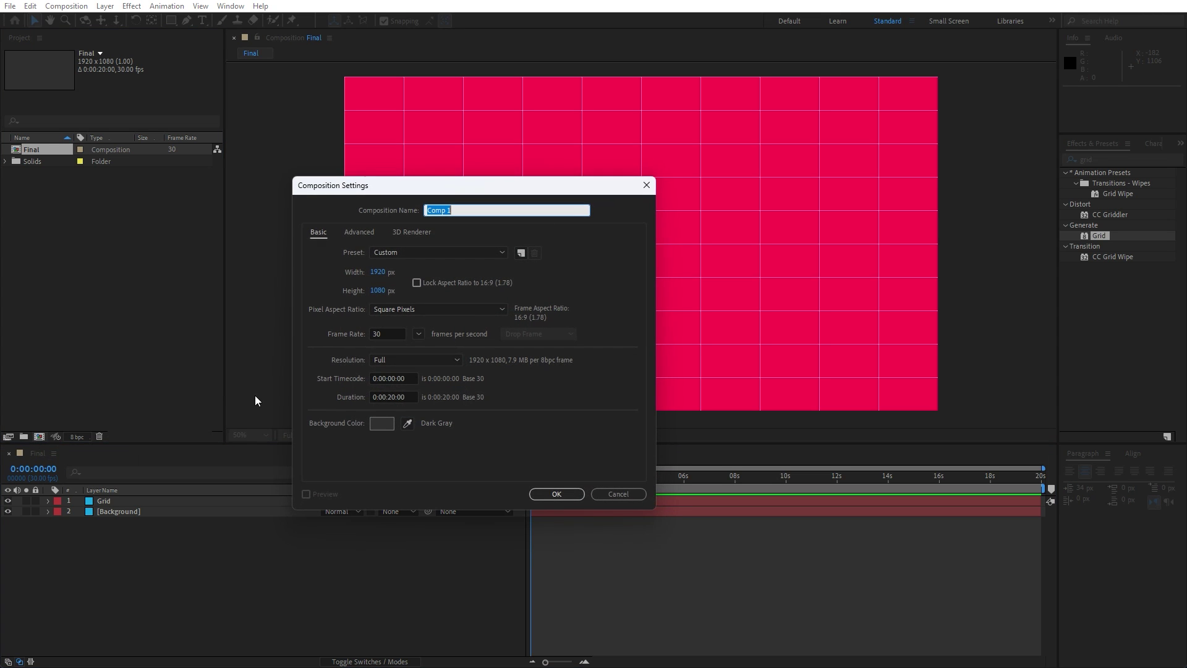
left_click(374, 275)
type("200")
key("Return")
type("200")
key("Return")
left_click_drag(464, 210, 366, 209)
type("Shapes")
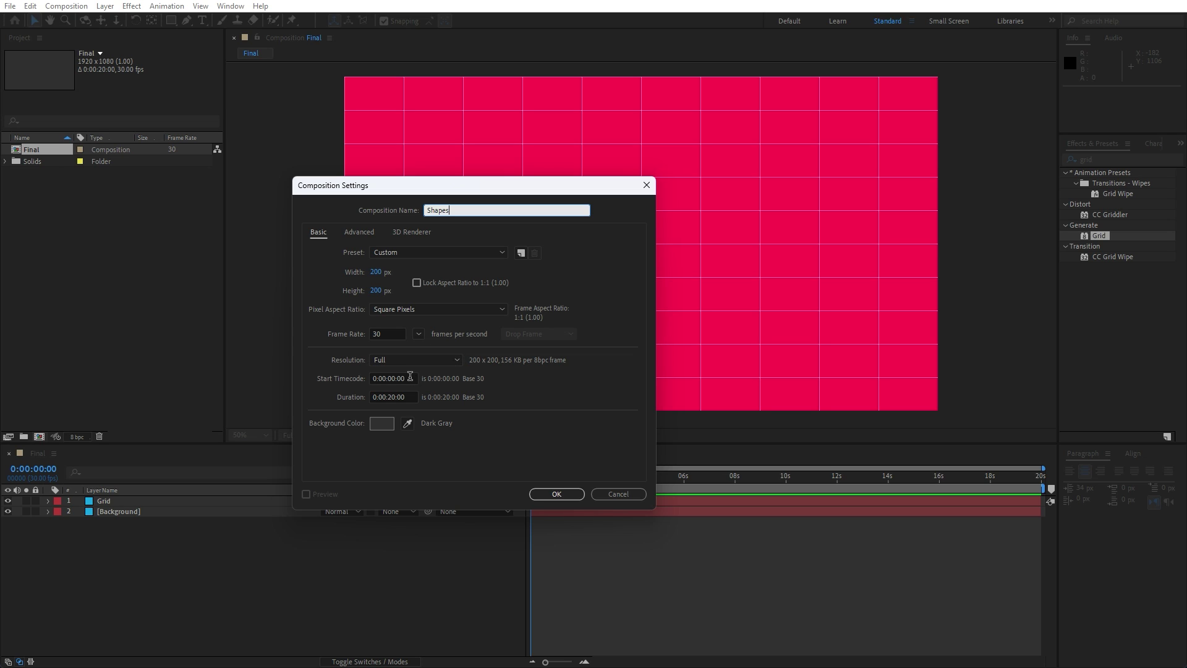
left_click(558, 493)
key("period")
key("period")
key("period")
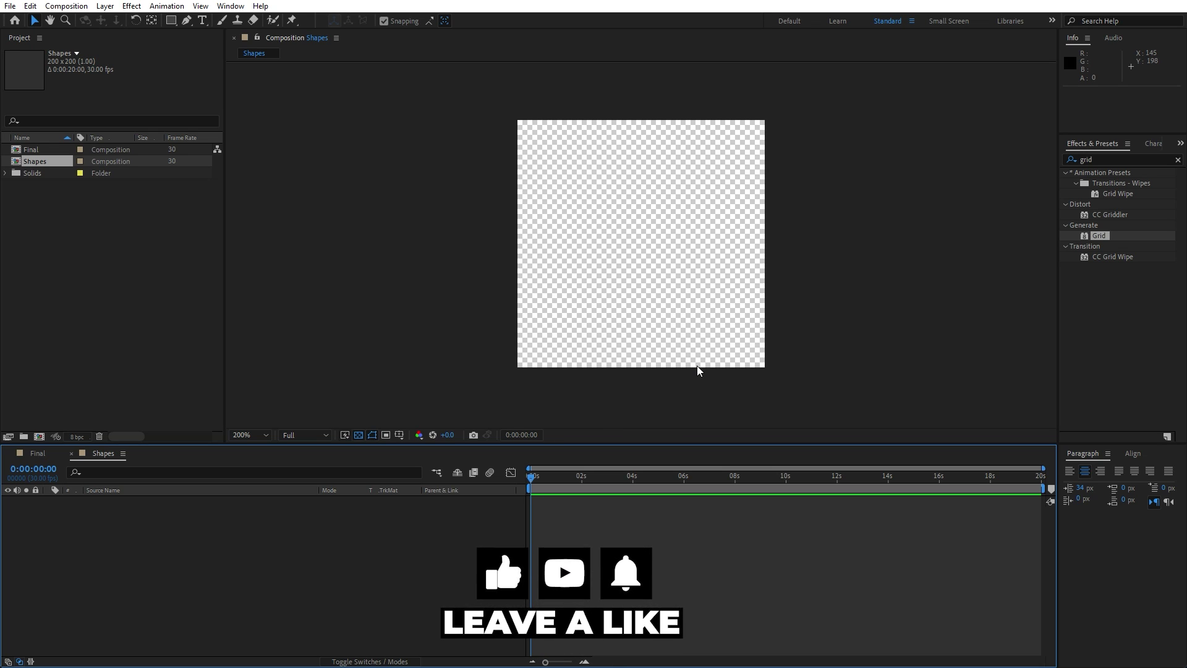
Add a blue solid named Circle and turn on the title/action safe guides.
right_click(251, 533)
mouse_move(328, 380)
left_click(466, 413)
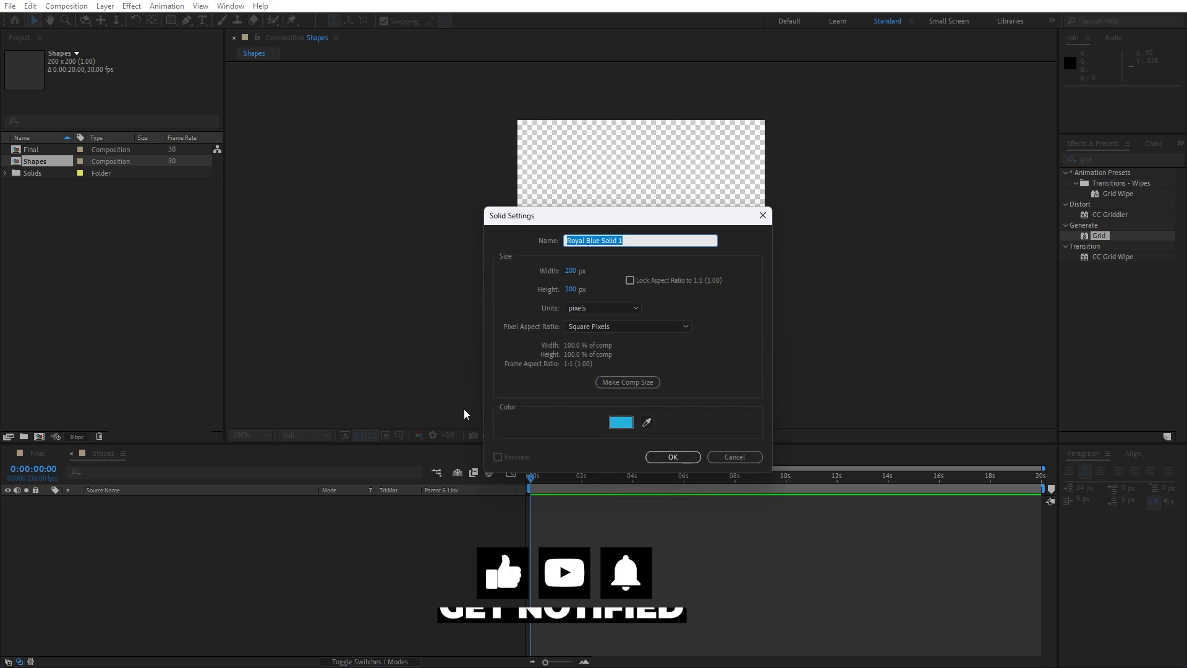
type("Circle")
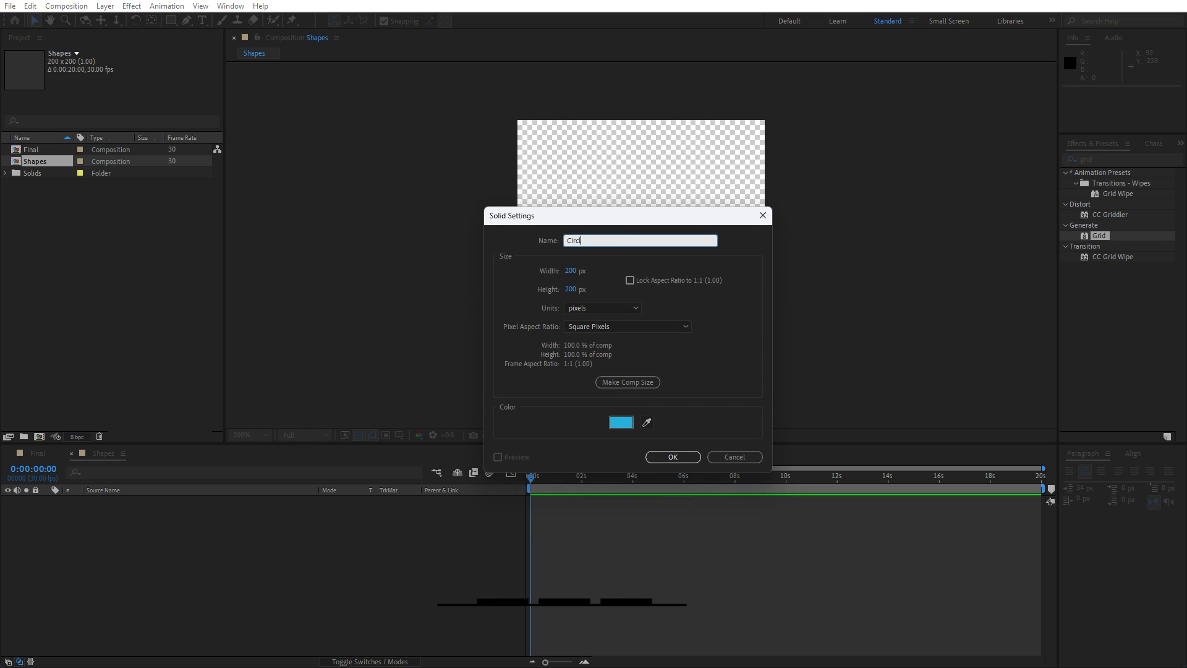
left_click(675, 457)
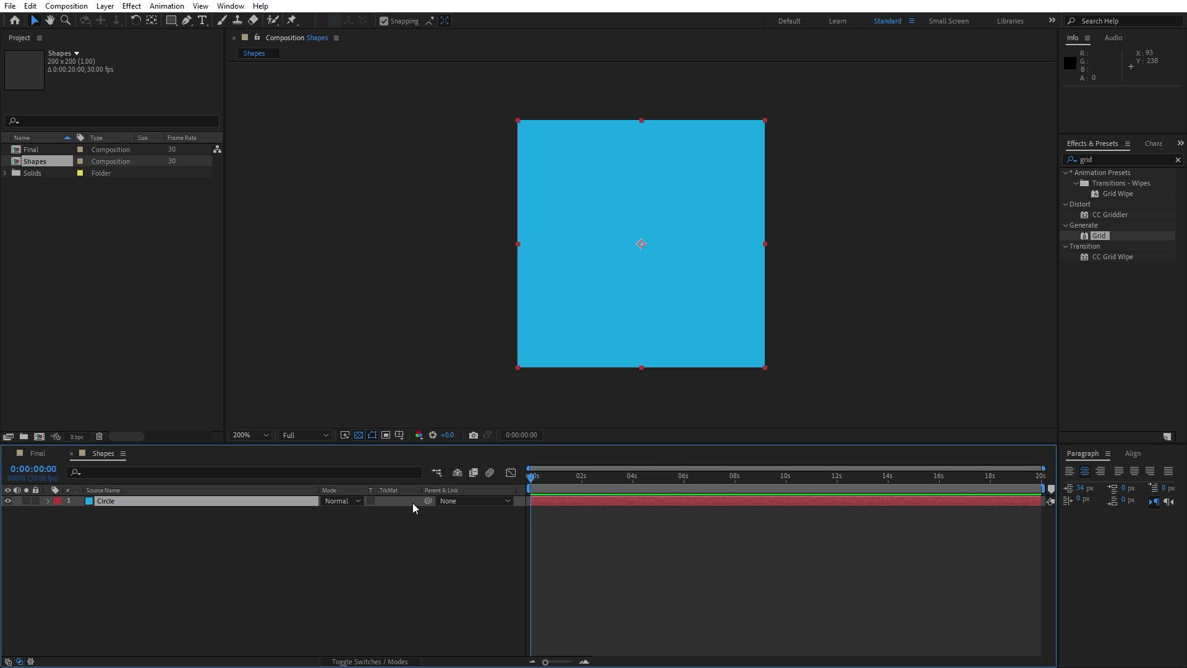
left_click(399, 435)
left_click(432, 450)
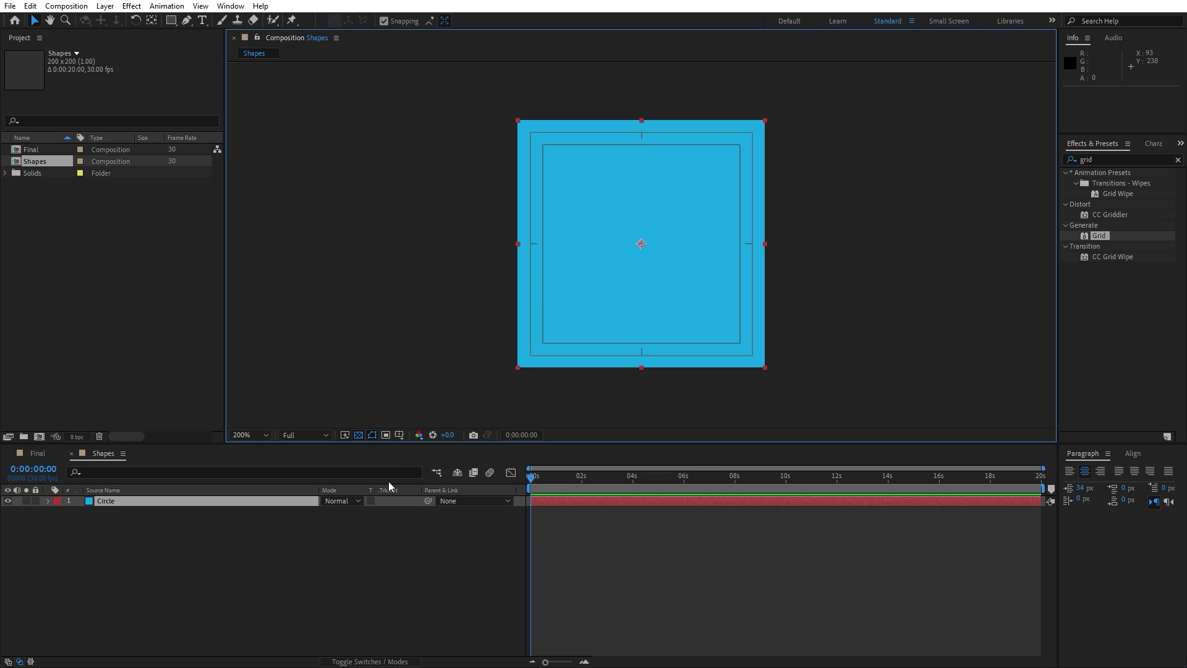
Mask the Circle solid with a centred ellipse filling the 200×200 frame, leaving transparent corners.
left_click(143, 507)
left_click(140, 503)
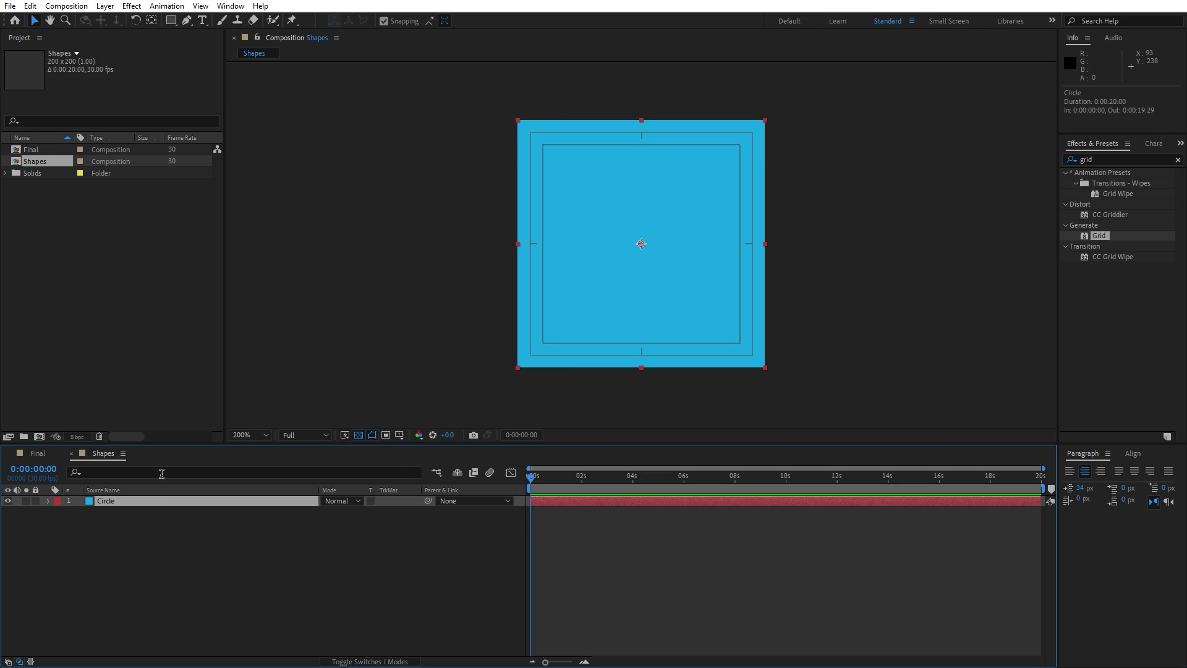
left_click(172, 23)
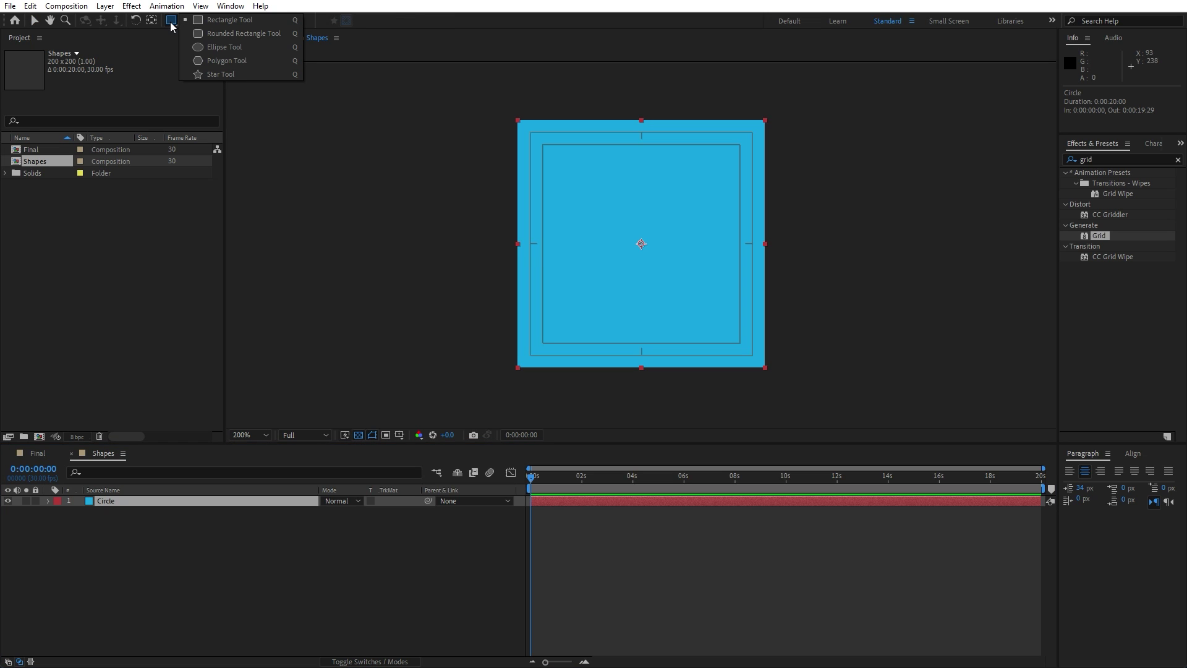
left_click(225, 47)
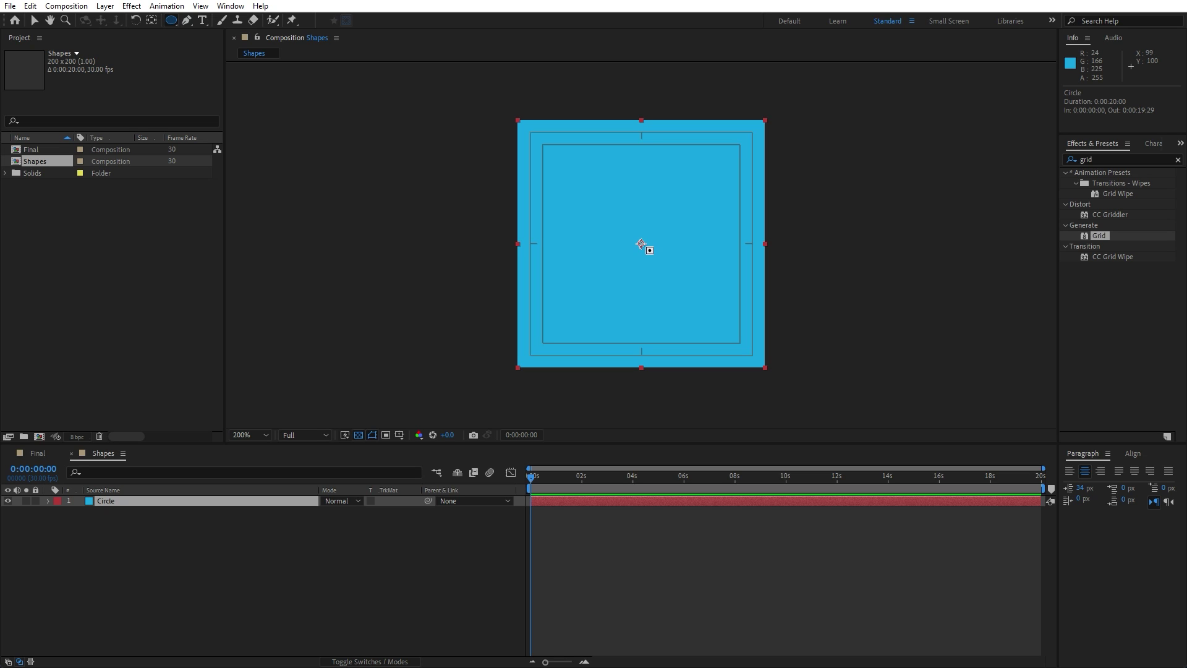
left_click_drag(641, 244, 682, 361)
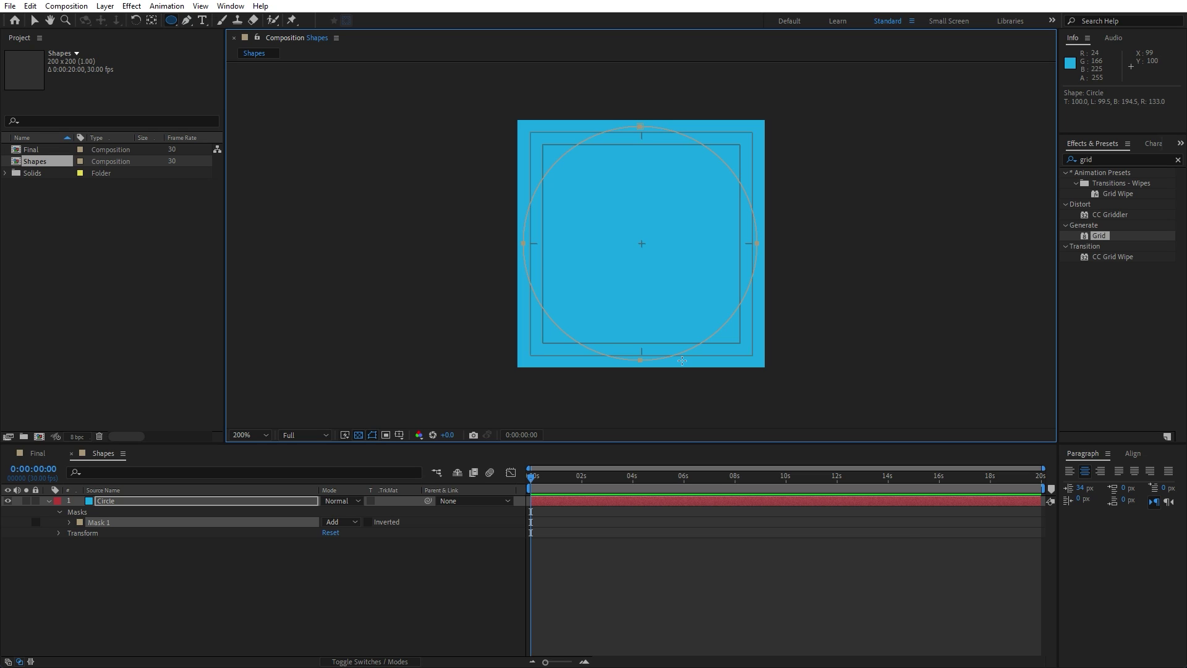
left_click_drag(682, 361, 685, 364)
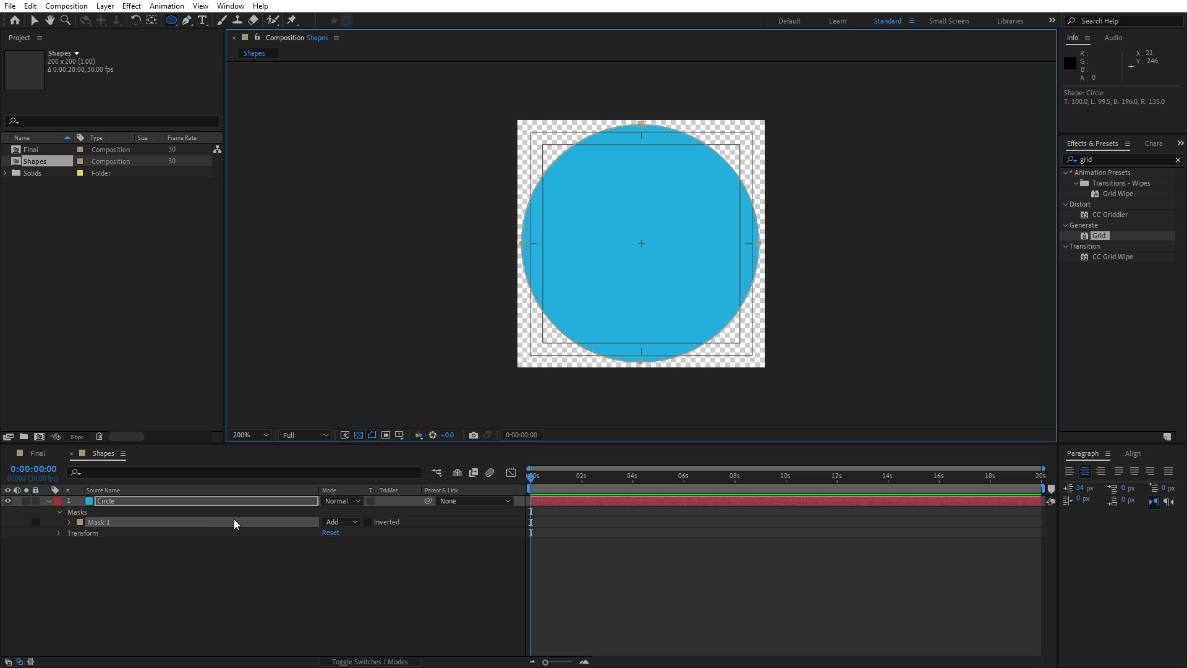
left_click(151, 563)
left_click(48, 502)
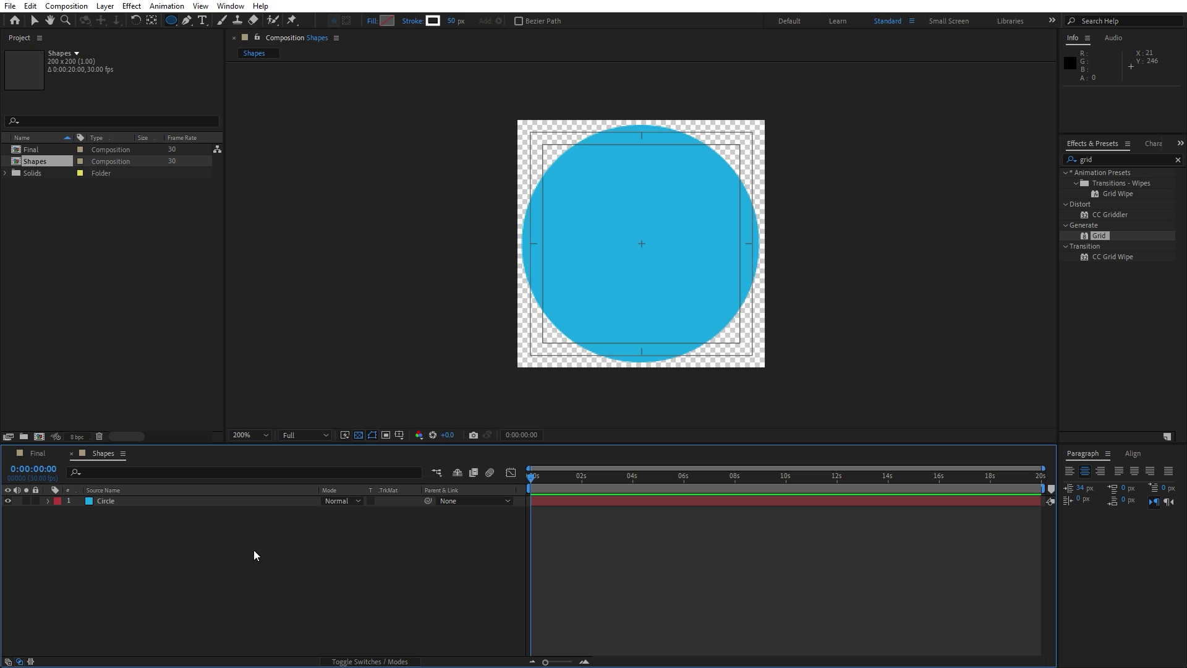
Draw a square shape layer with a thick white stroke centred on the circle.
left_click_drag(172, 22, 227, 28)
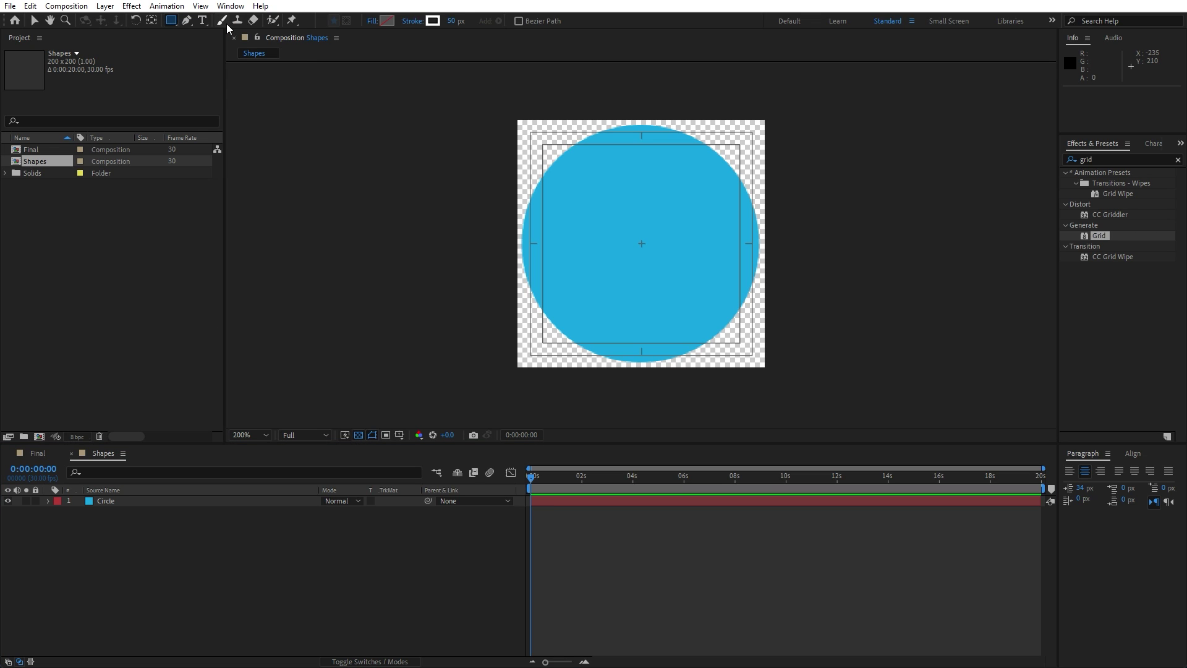
left_click(110, 502)
left_click(198, 564)
mouse_move(642, 244)
left_mouse_down()
mouse_move(714, 315)
mouse_move(684, 326)
left_mouse_up()
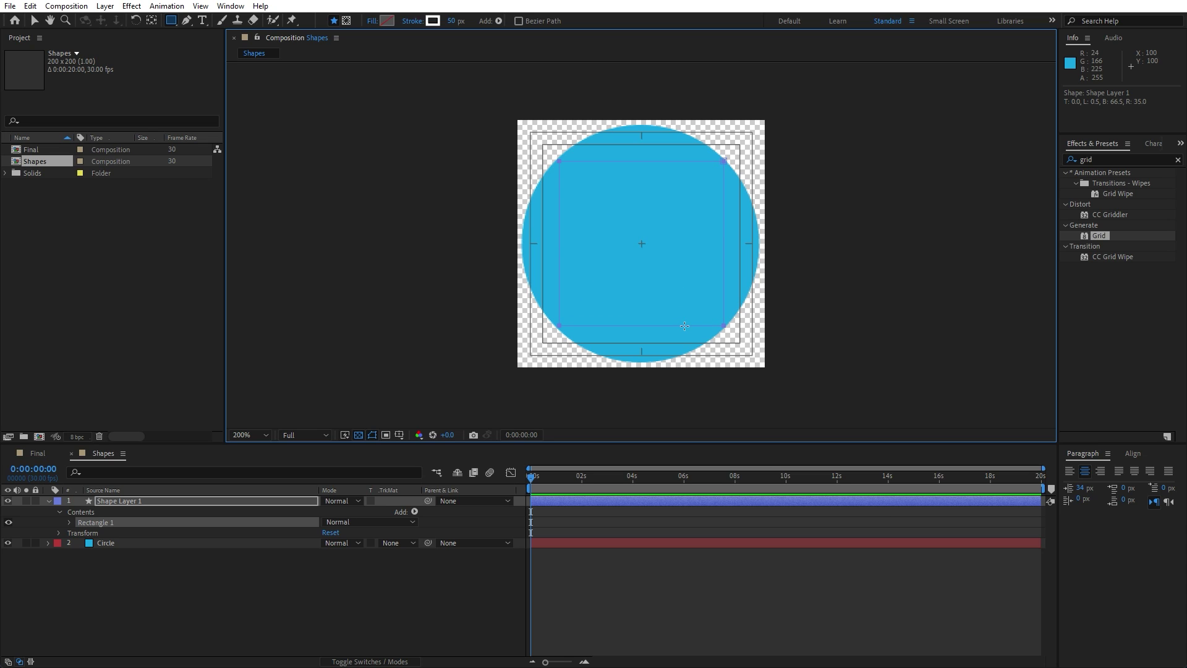
left_click_drag(684, 327, 683, 325)
left_click(159, 596)
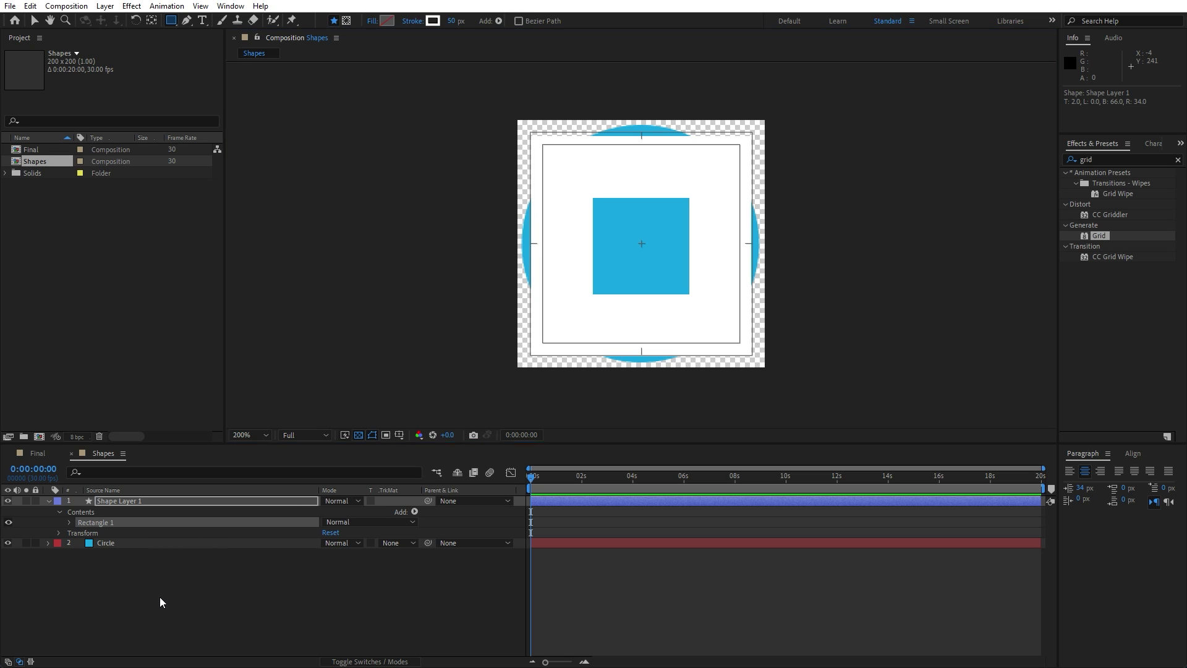
Scale Shape Layer 1 to 73% and nudge it one pixel left to centre it.
left_click(135, 502)
key("s")
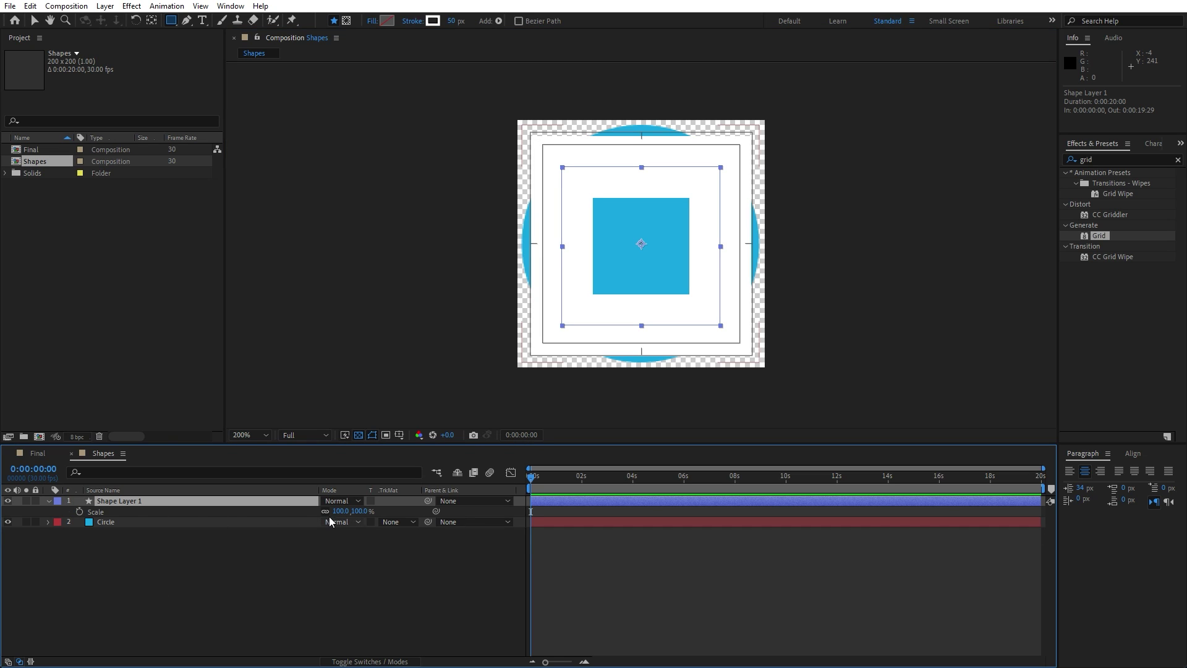
left_click(342, 511)
type("7")
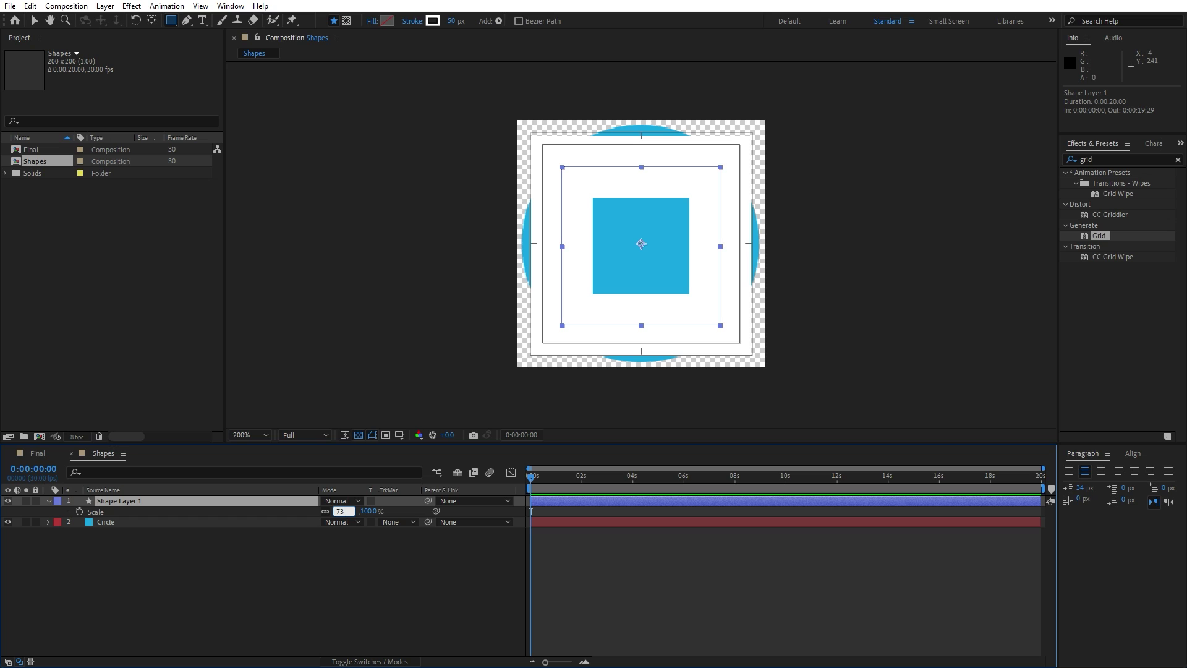
type("3")
left_click(269, 578)
left_click(135, 501)
key("Left")
key("Left")
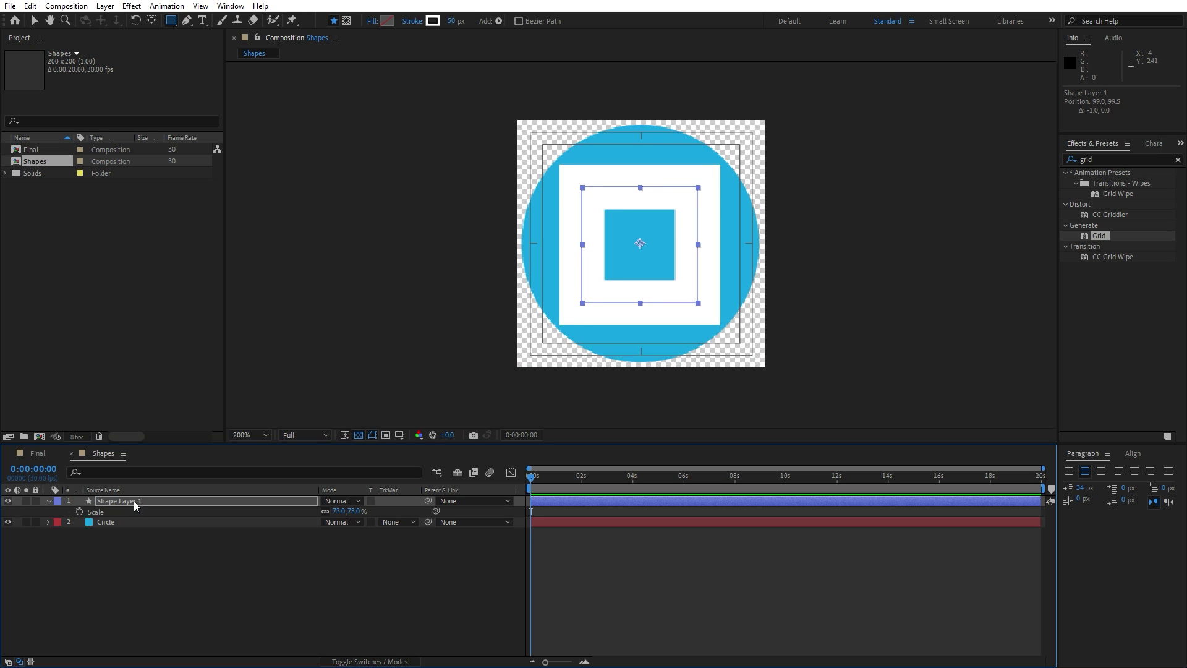
left_click(158, 552)
Set the Circle layer's track matte to Alpha Inverted Matte.
left_click(103, 521)
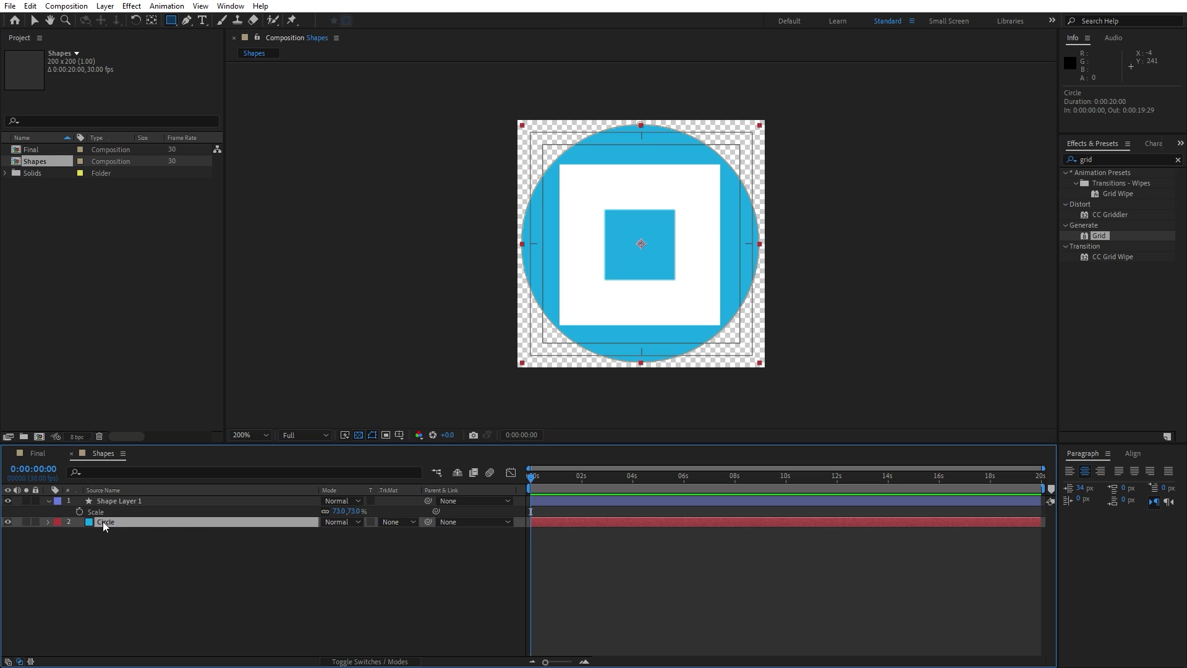
left_click(397, 523)
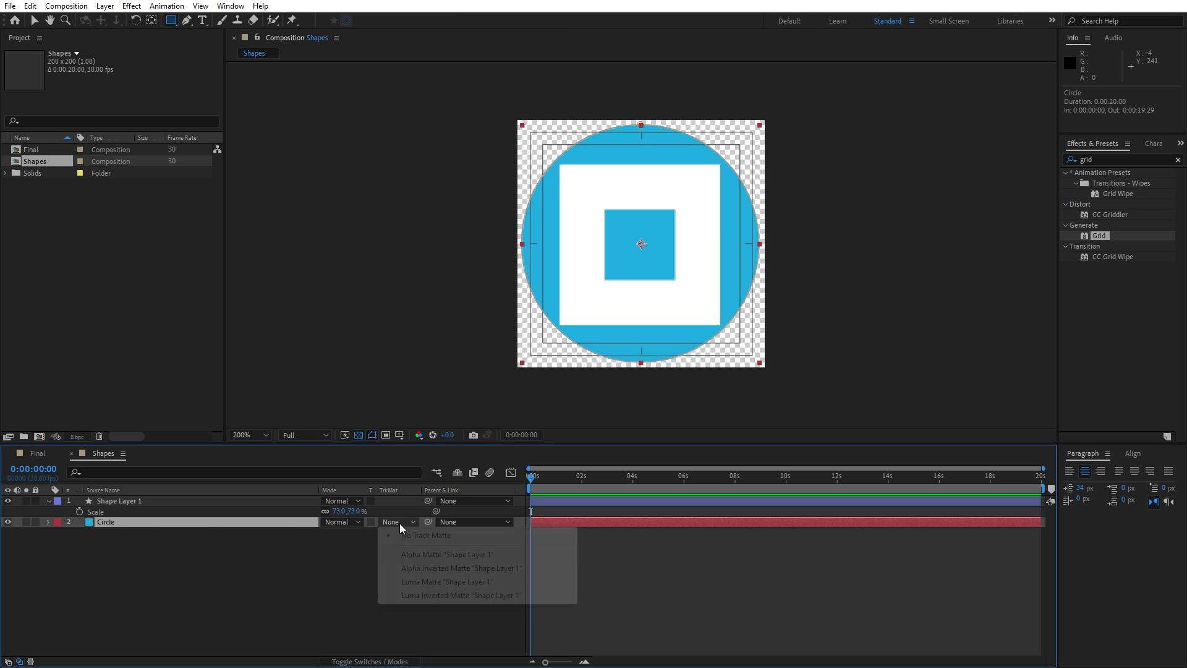
left_click(429, 568)
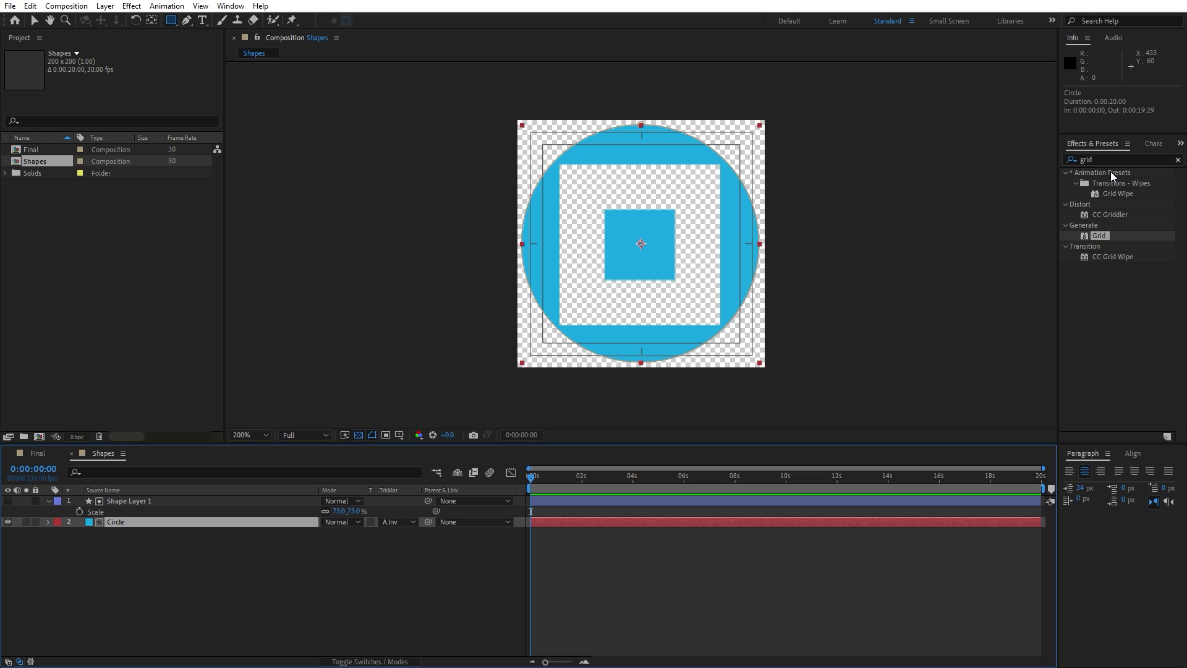
Apply a white Fill effect to Circle and turn off the transparency grid.
left_click(1113, 159)
type("fill")
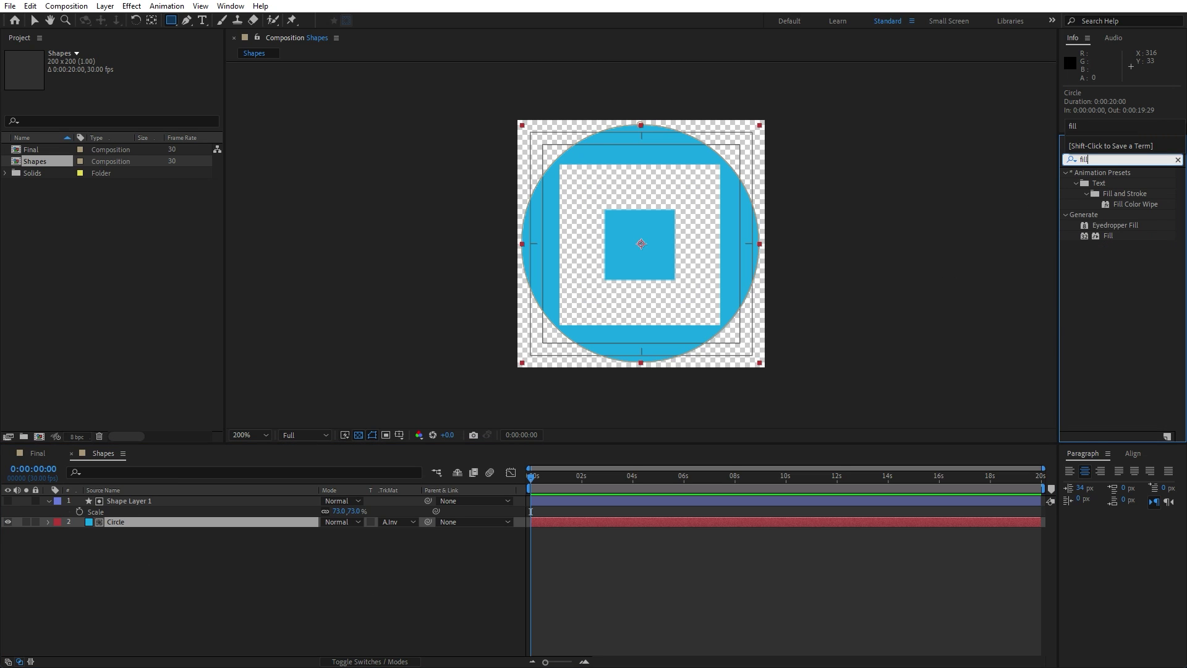
left_click_drag(1110, 234, 115, 525)
left_click(128, 95)
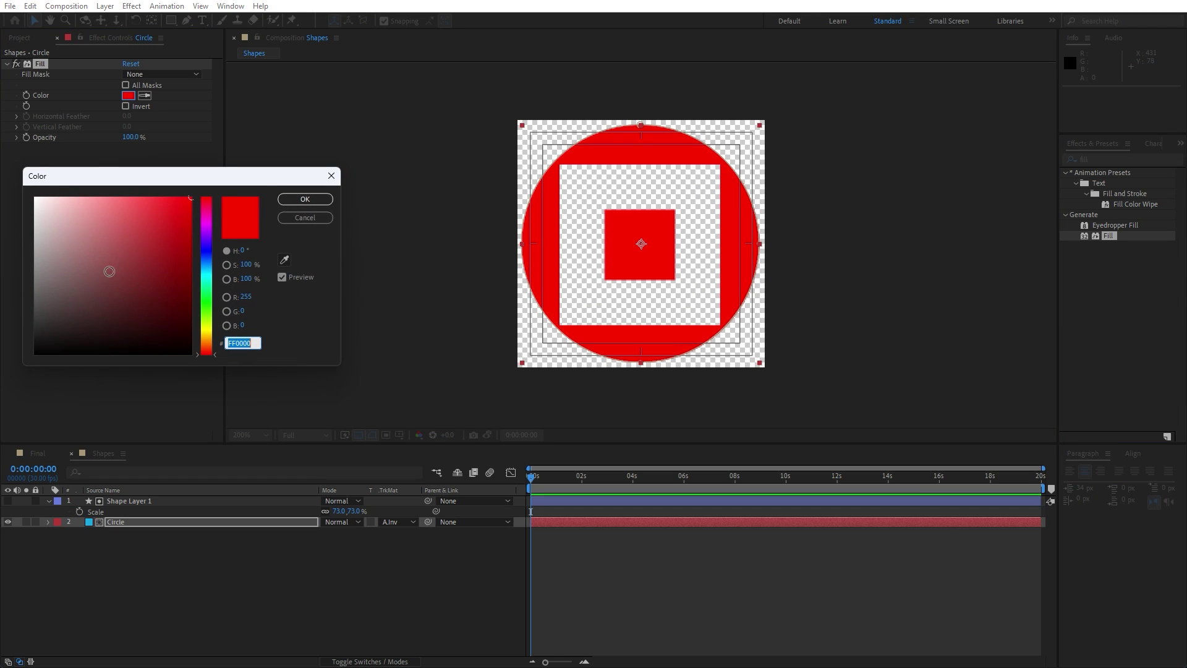
left_click_drag(93, 247, 4, 148)
left_click(305, 199)
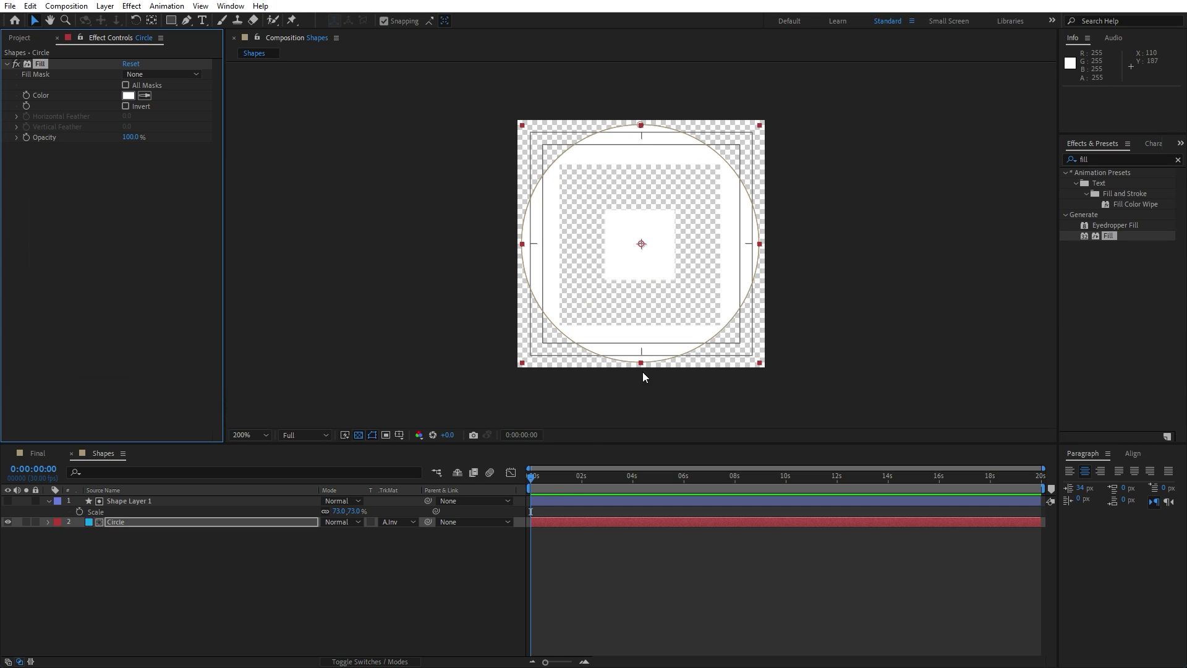
left_click(358, 434)
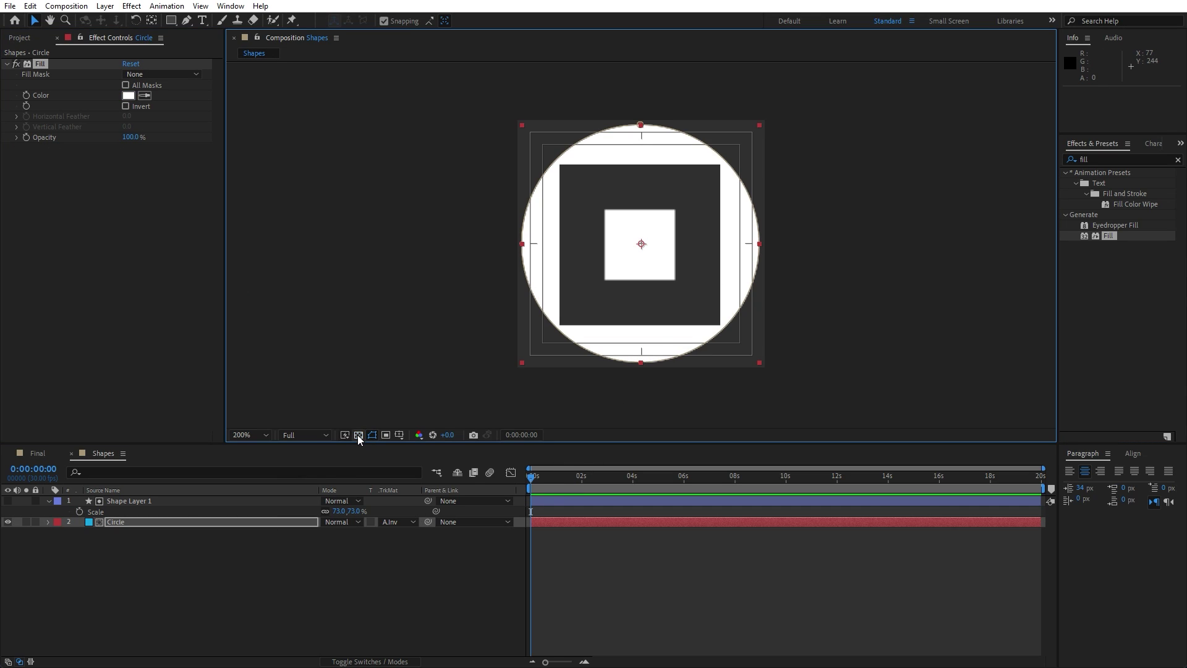
left_click(125, 501)
Rename Shape Layer 1 to Rectangle.
key("Return")
type("Rectangle")
key("Return")
Keyframe the Rectangle's Rotation from 0x+0° at 0s to 1x+0° at 2s.
left_click(140, 499)
key("r")
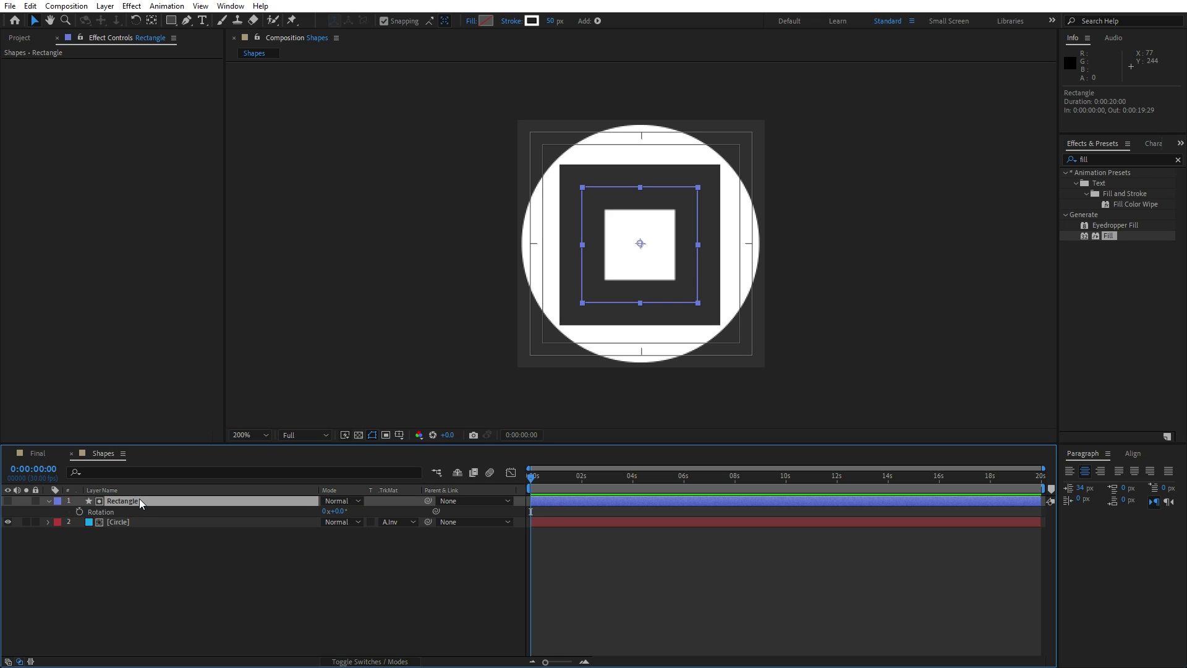
left_click(80, 511)
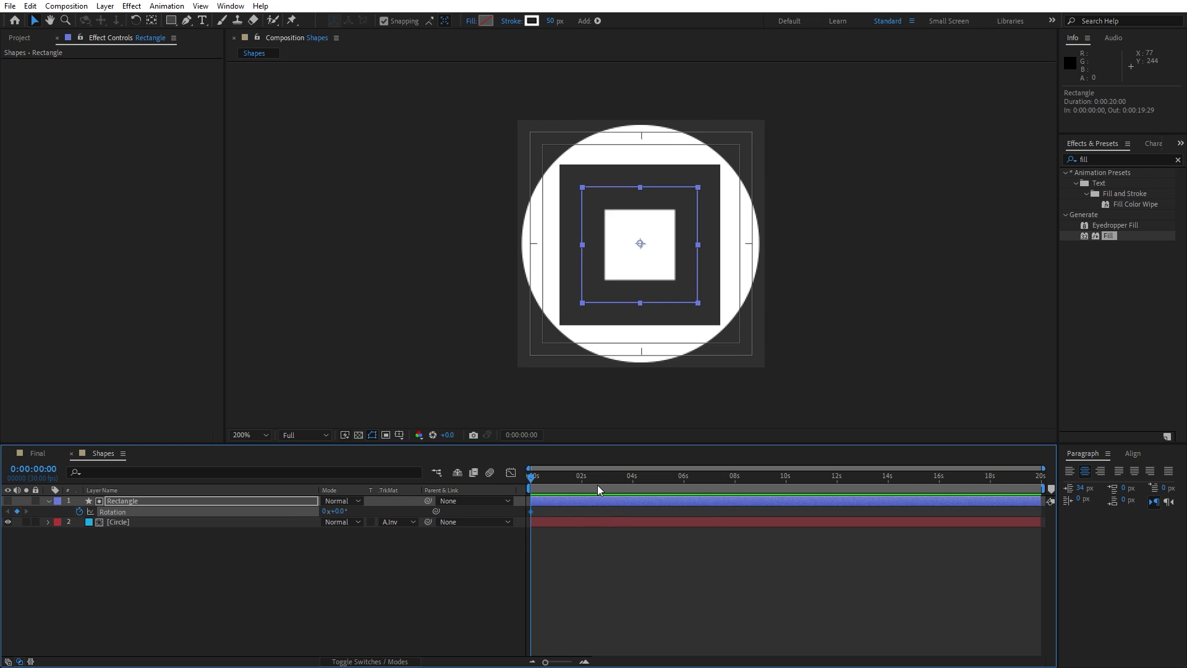
left_click_drag(531, 476, 586, 479)
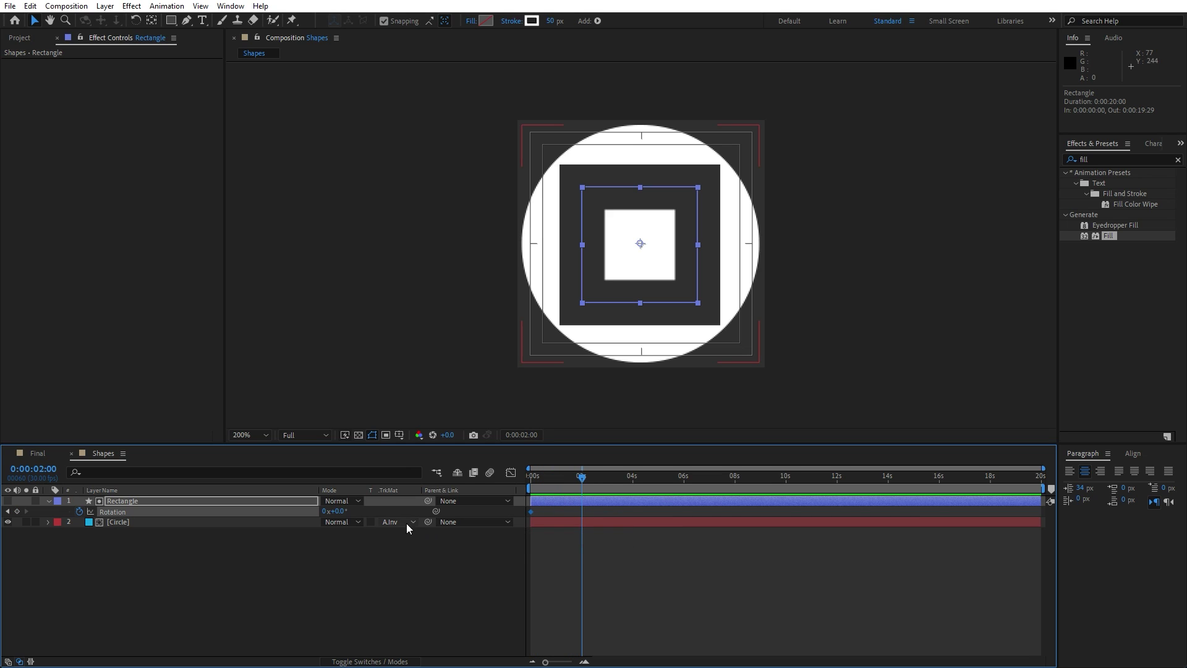
left_click(324, 512)
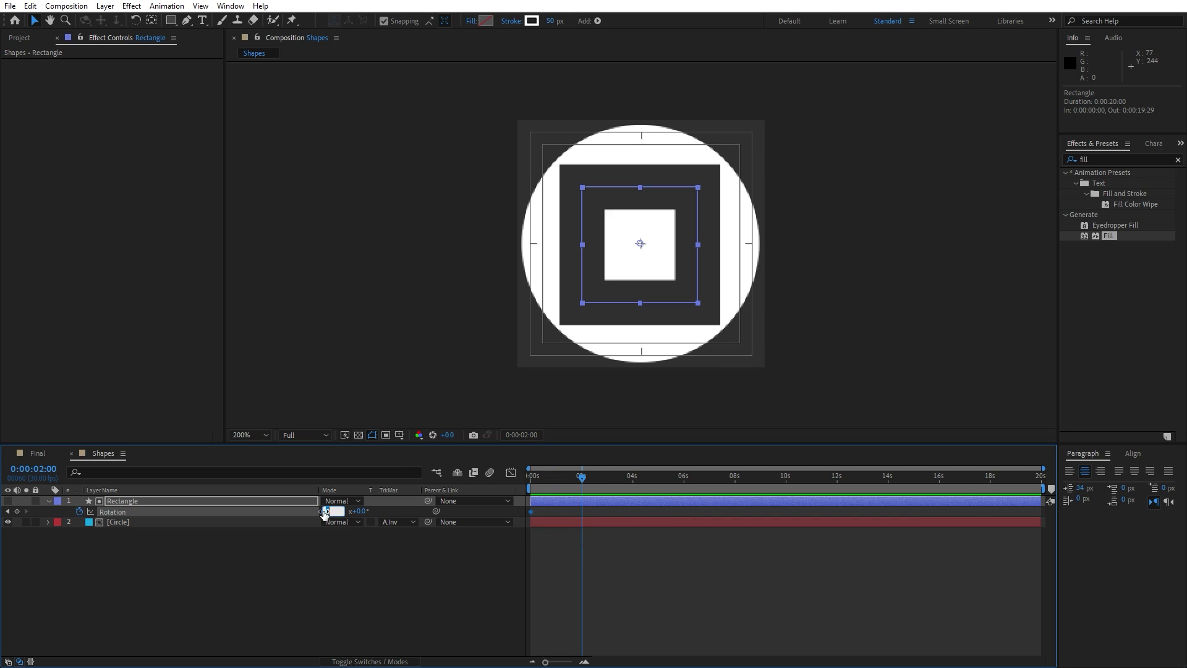
type("1")
left_click(322, 559)
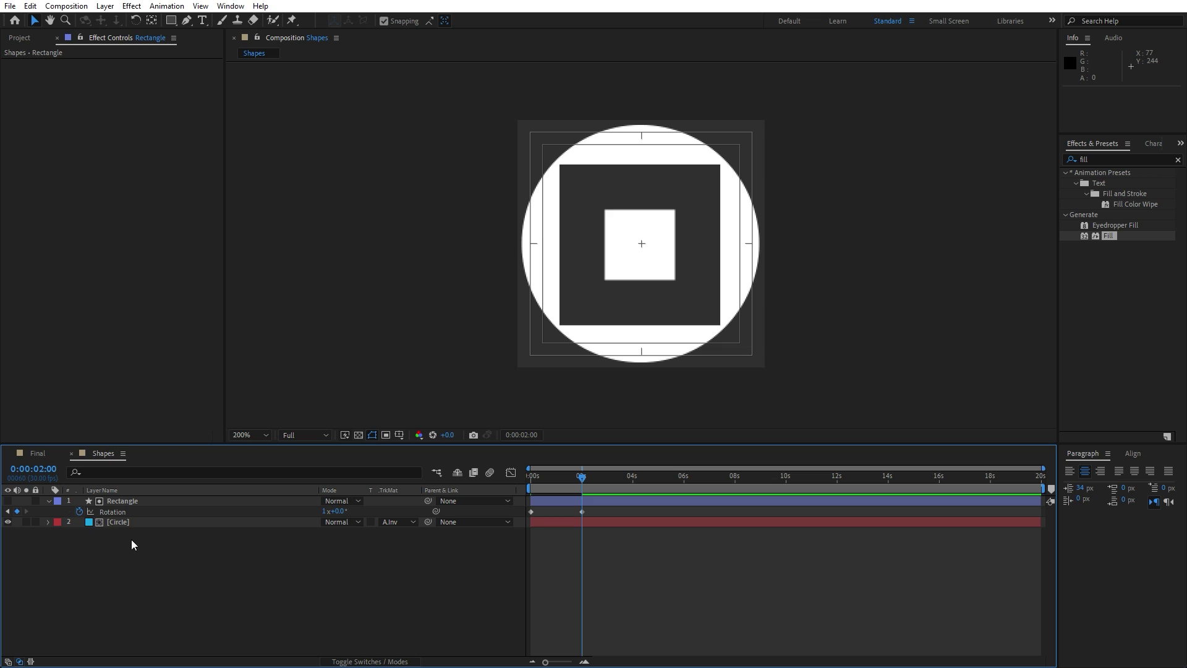
Add a loopOut("pingpong") expression to the Rectangle's Rotation and preview it.
left_click(79, 512, "alt")
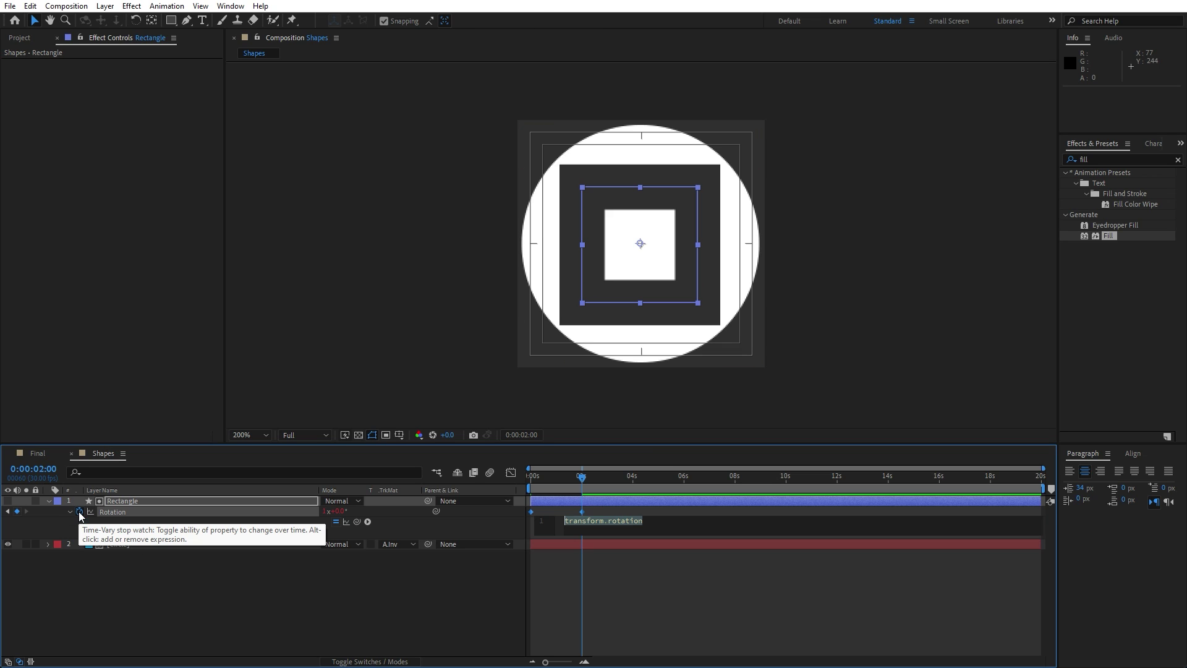
type("loopOut")
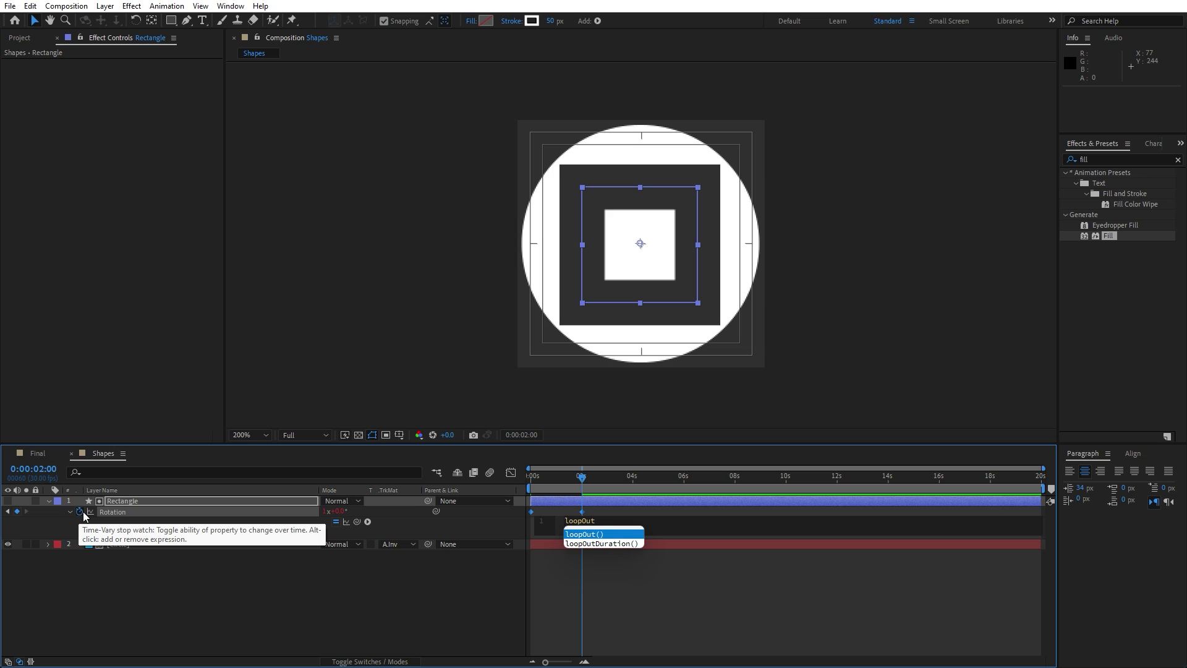
key("Return")
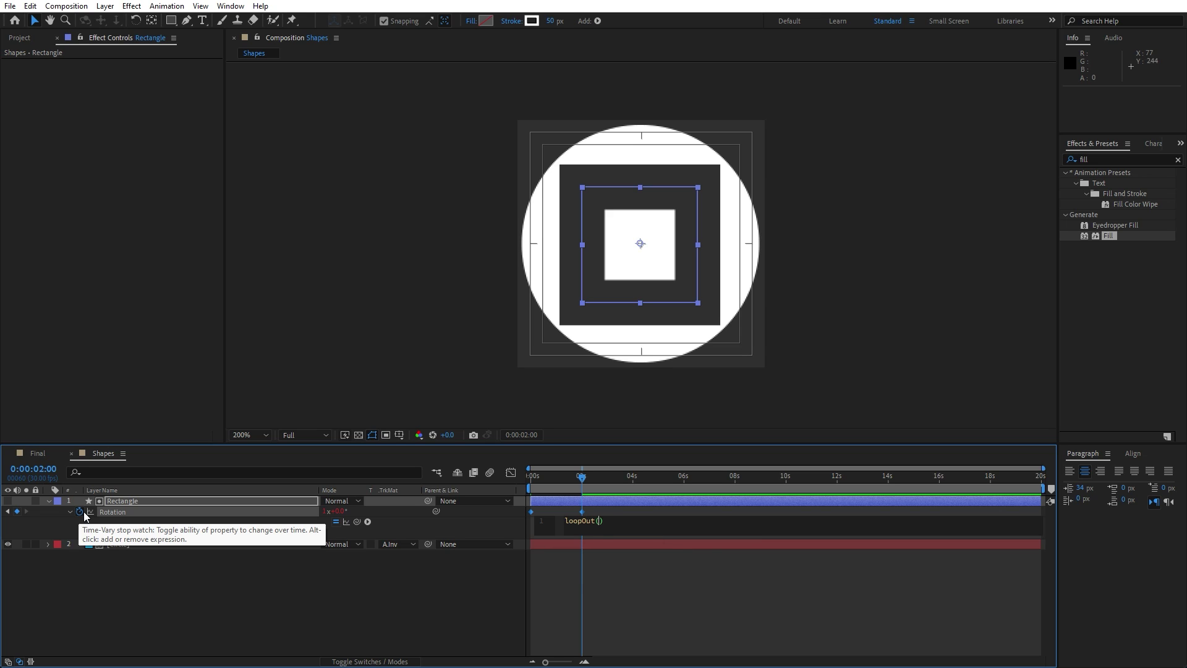
type("\"pingponmg")
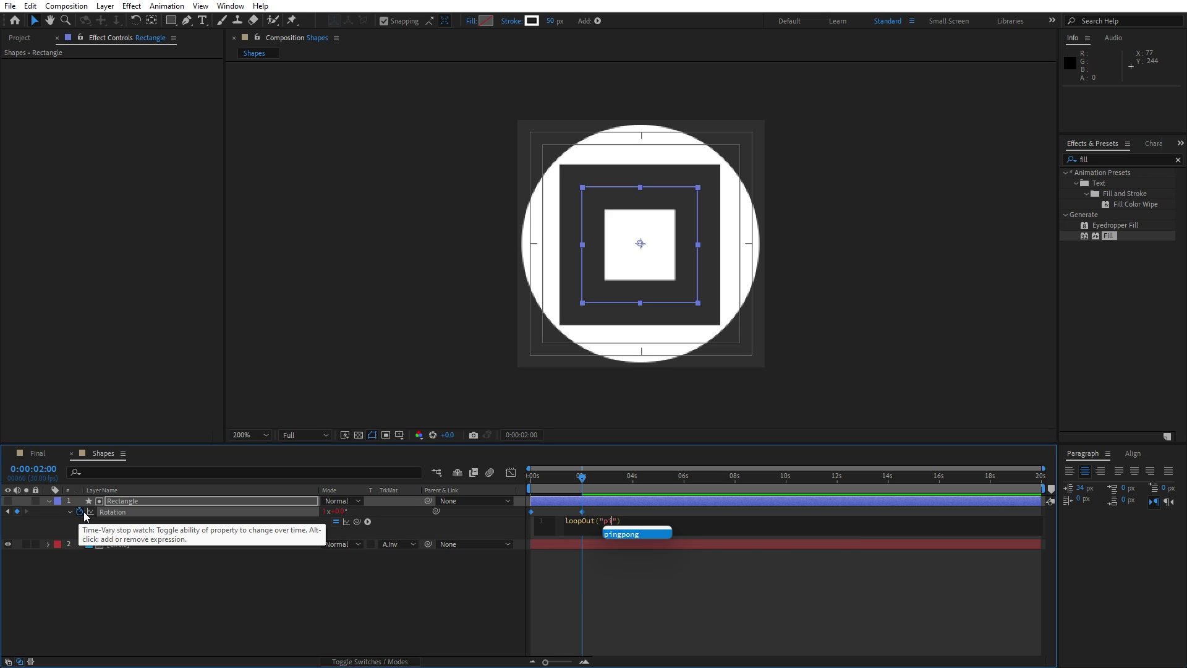
key("BackSpace")
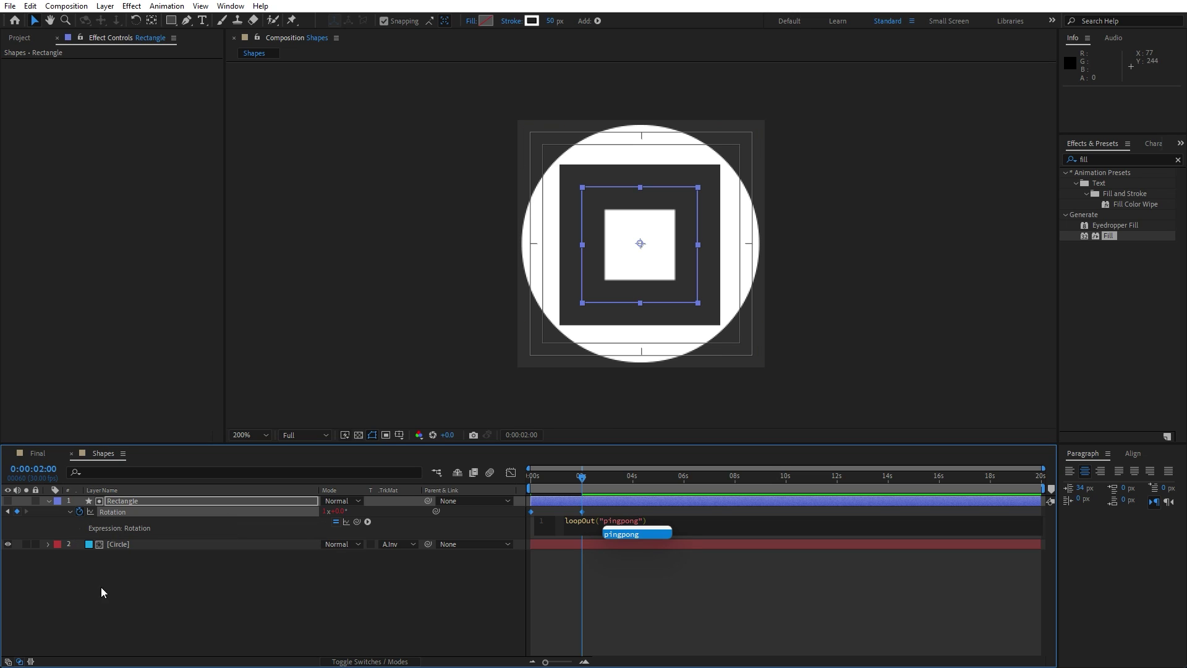
left_click(102, 587)
key("space")
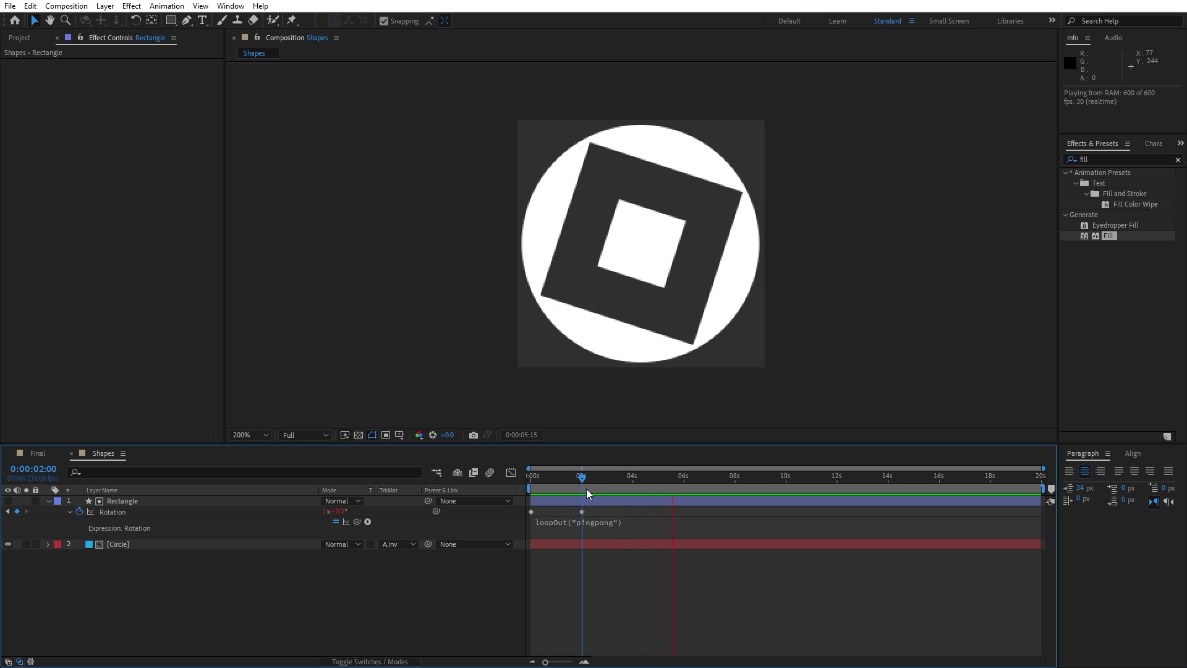
left_click(51, 510)
Apply Easy Ease to both Rotation keyframes.
left_click(550, 524)
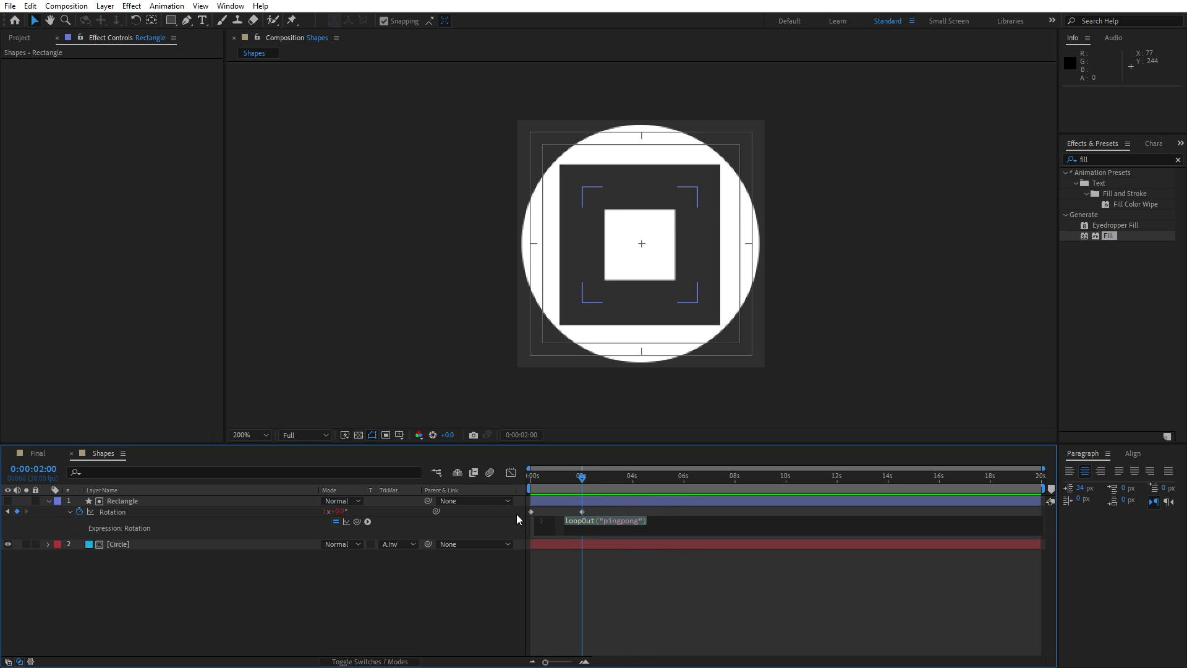
left_click(517, 513)
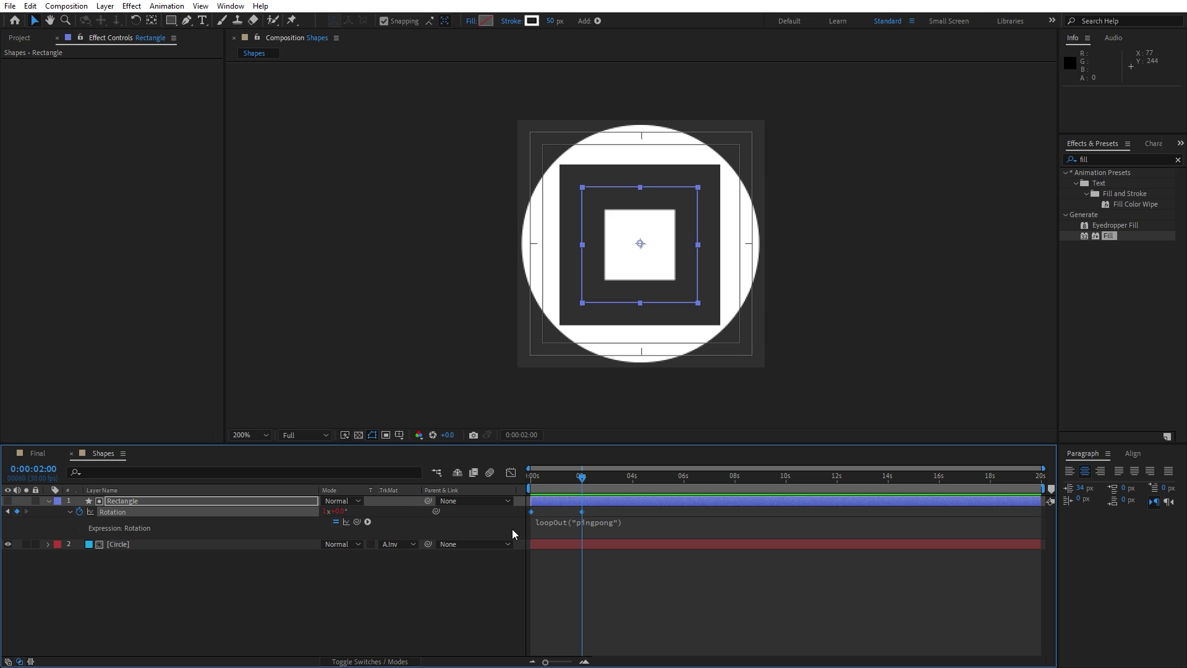
key("F9")
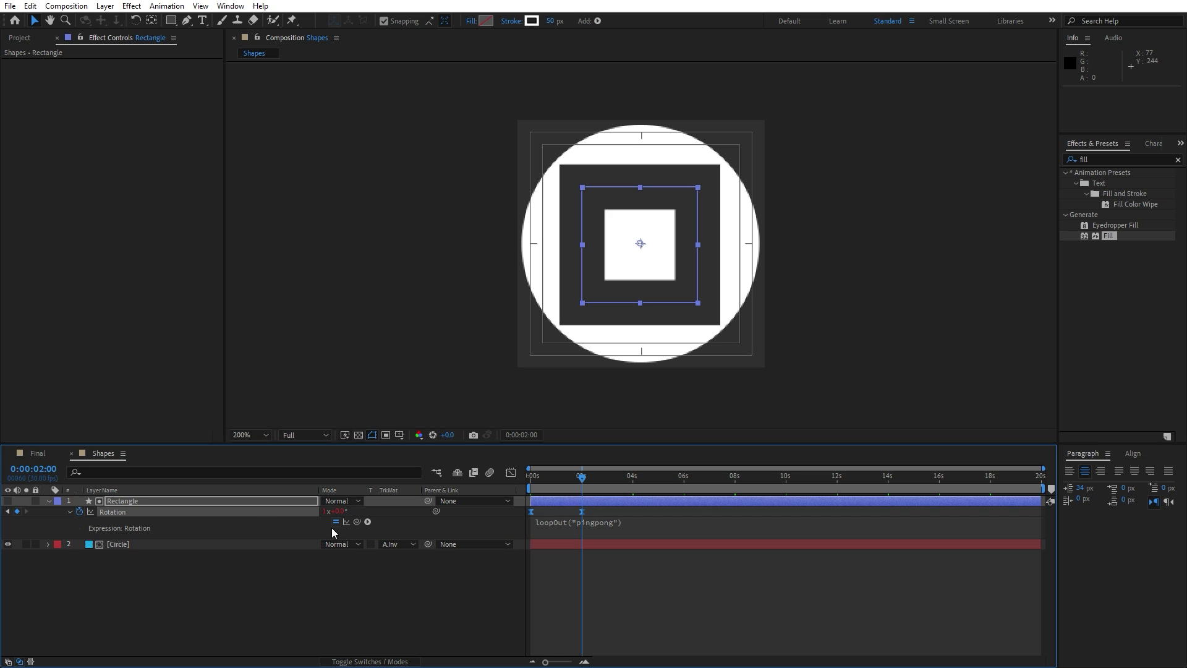
left_click(47, 503)
Nest the Shapes comp as the top layer of Final and preview it to about 3 seconds.
left_click(57, 38)
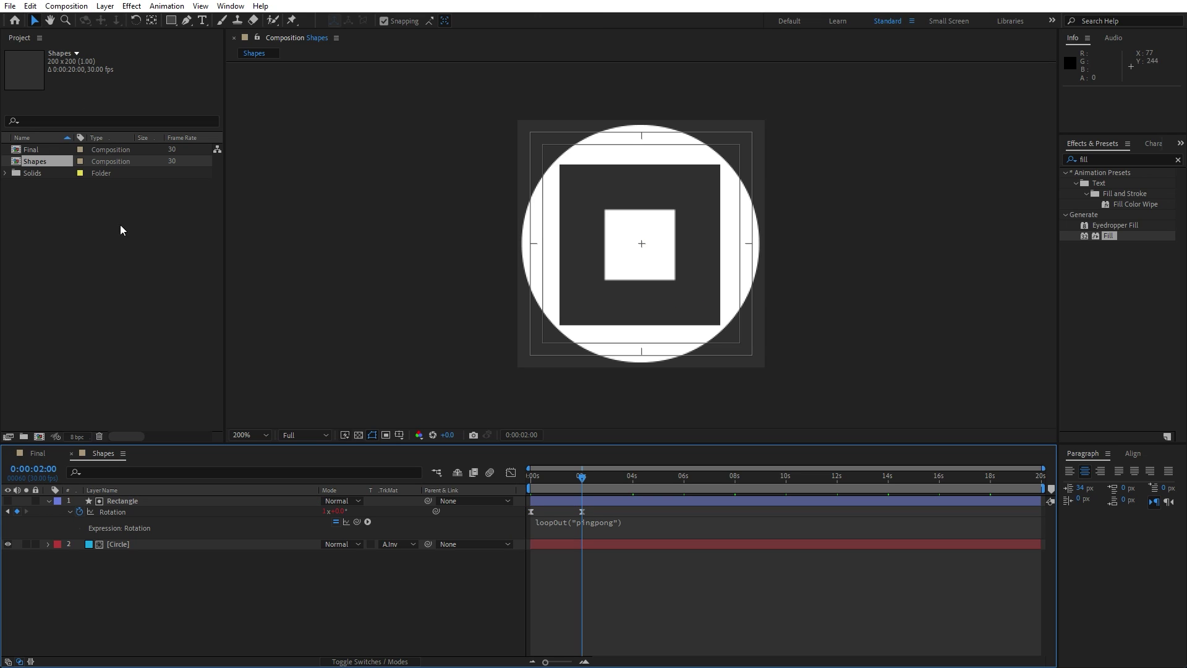
left_click(48, 501)
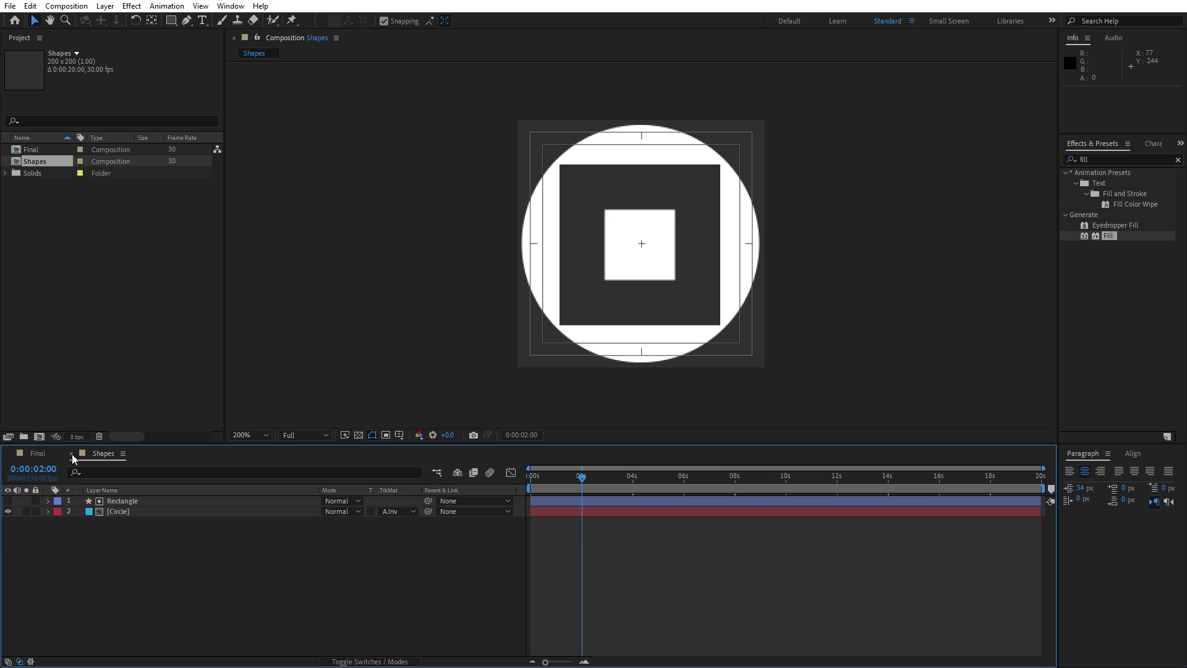
left_click(72, 454)
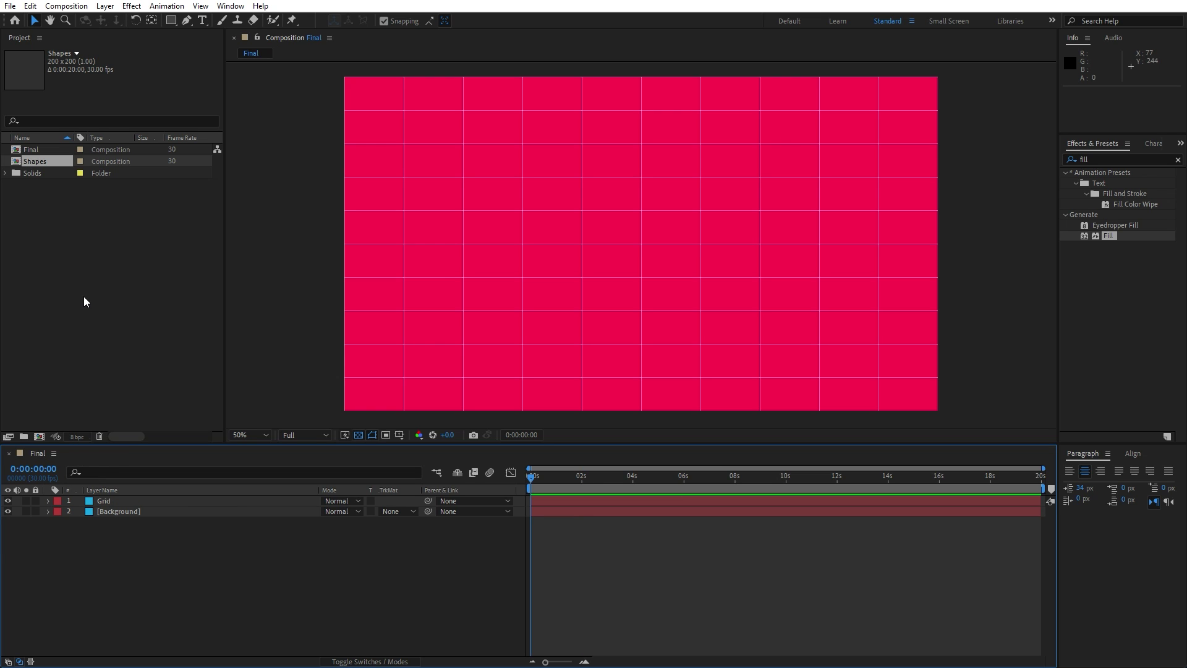
left_click_drag(40, 162, 138, 499)
key("space")
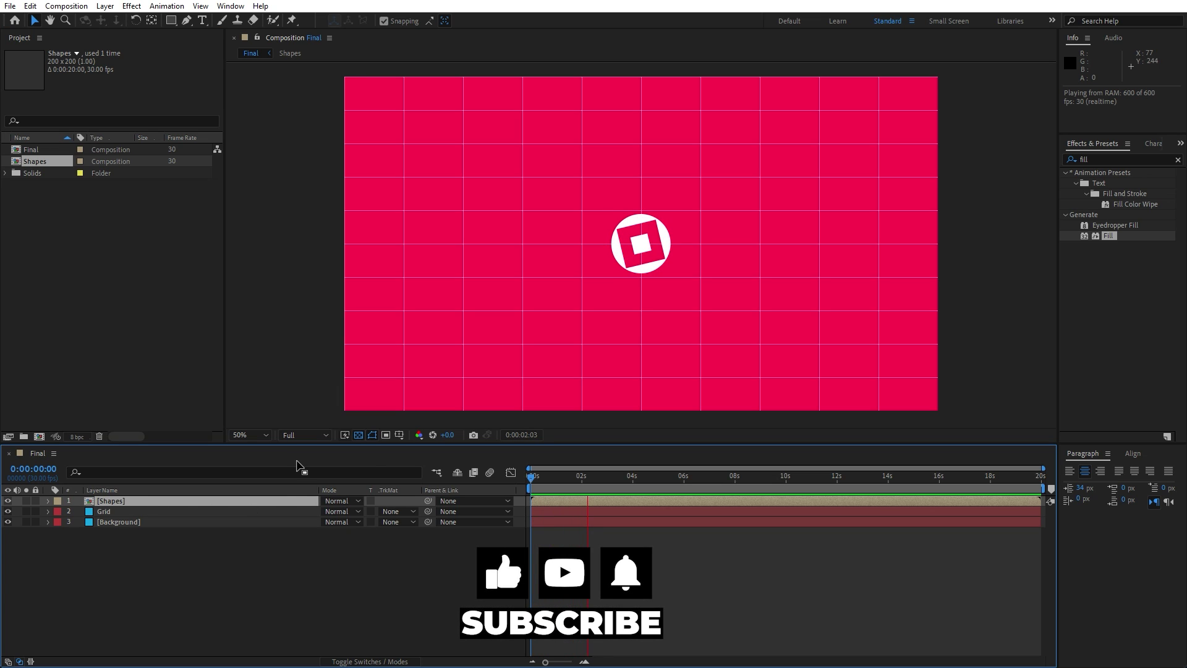
left_click_drag(597, 477, 622, 481)
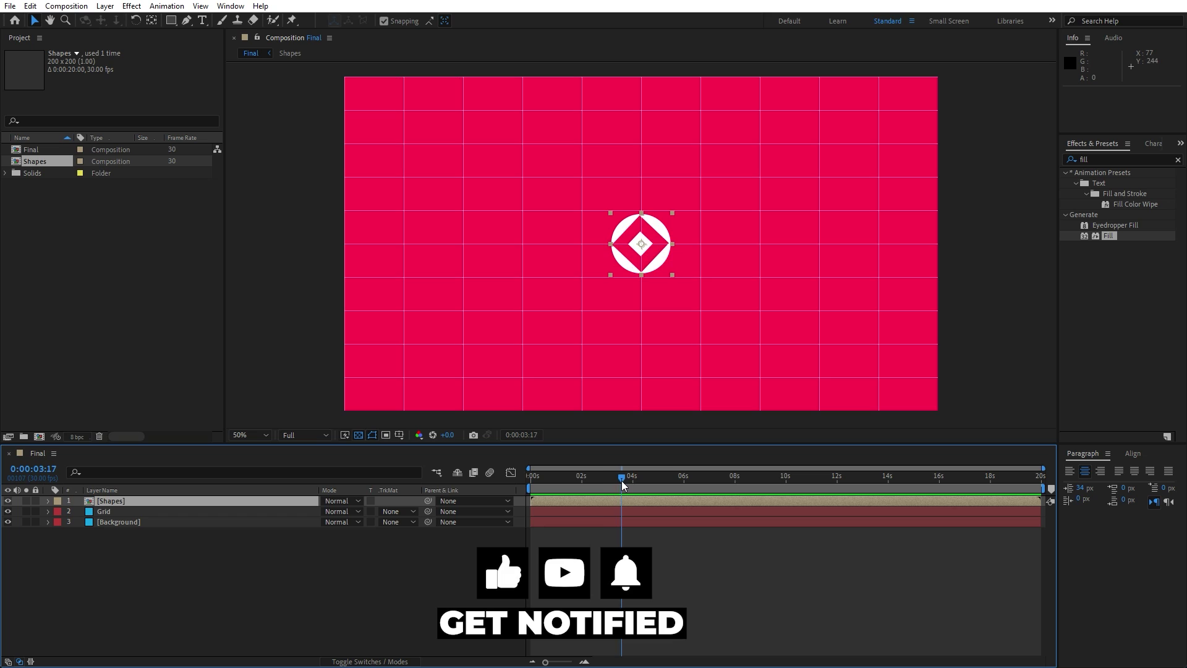
Apply Motion Tile to the Shapes layer with Output Width and Output Height 1650.
left_click(1112, 155)
type("motion t")
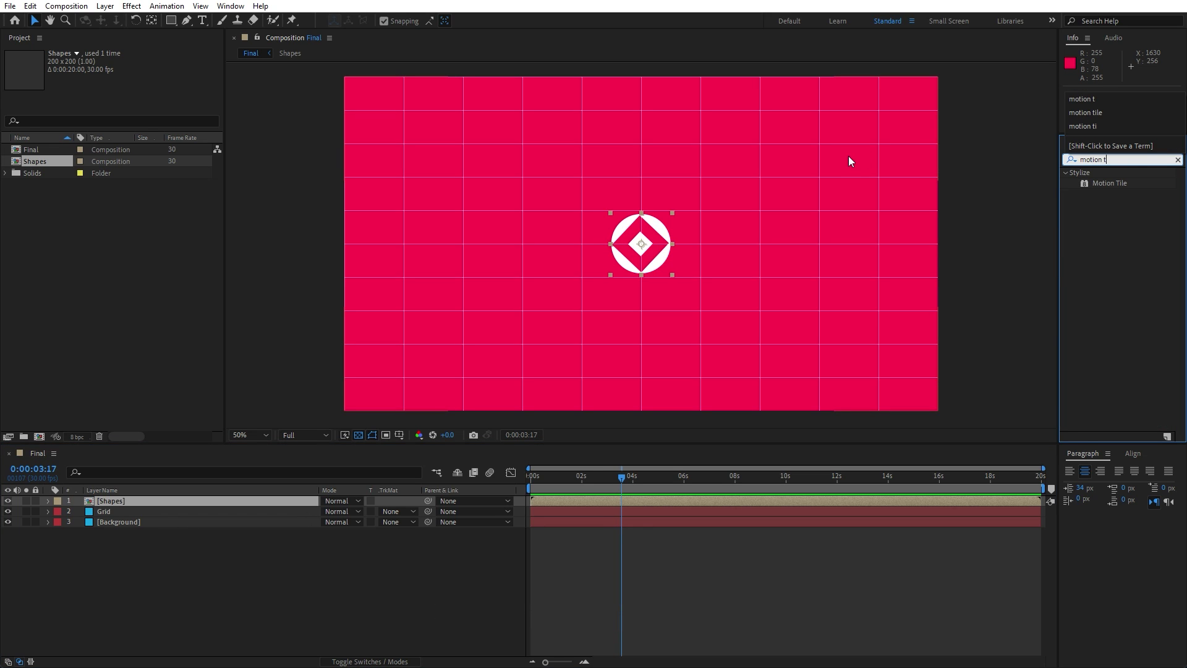
left_click_drag(1110, 183, 169, 506)
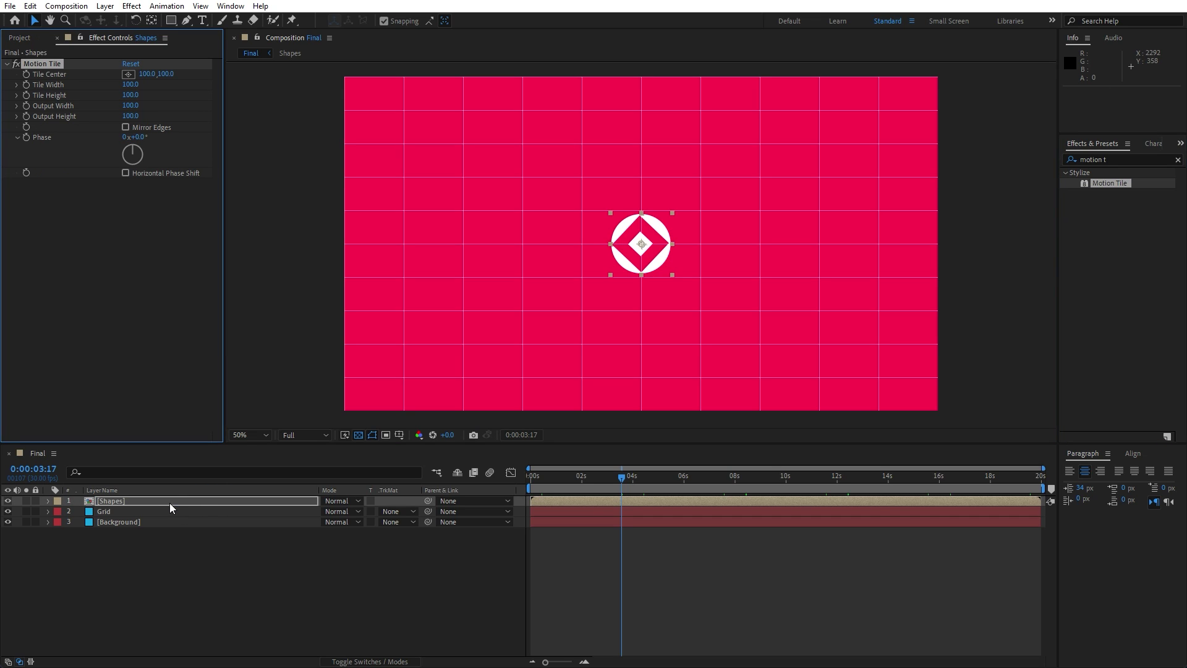
left_click(130, 106)
left_click_drag(143, 108, 126, 111)
key("ctrl+c")
left_click(137, 230)
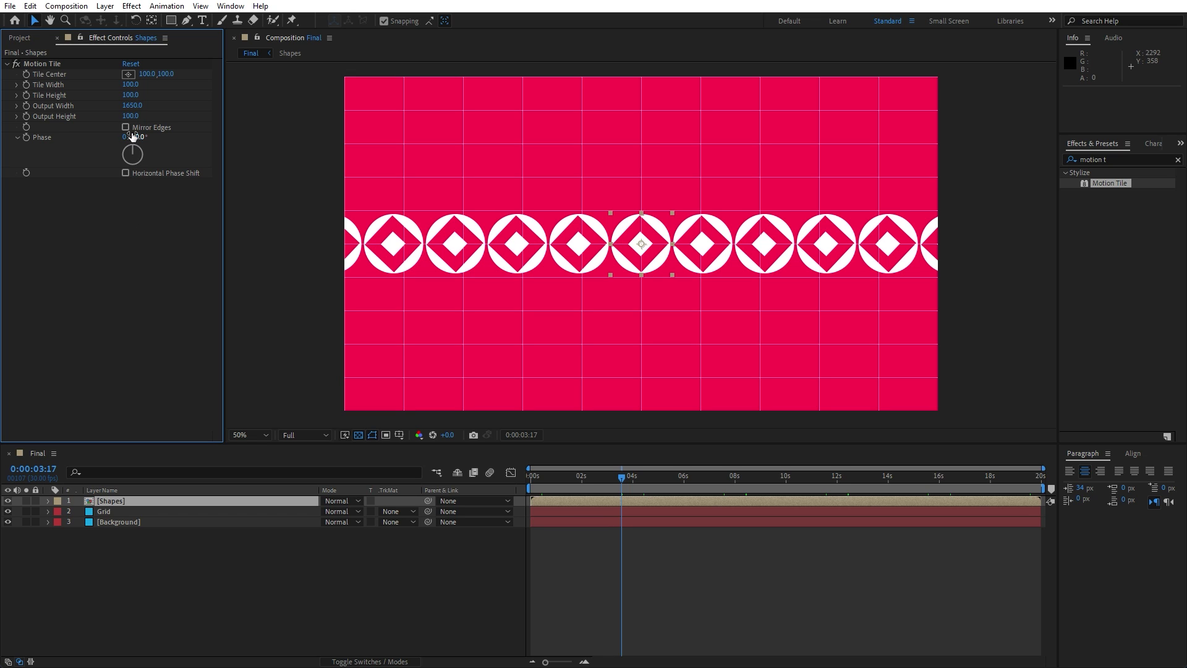
left_click(133, 116)
key("ctrl+v")
left_click(134, 255)
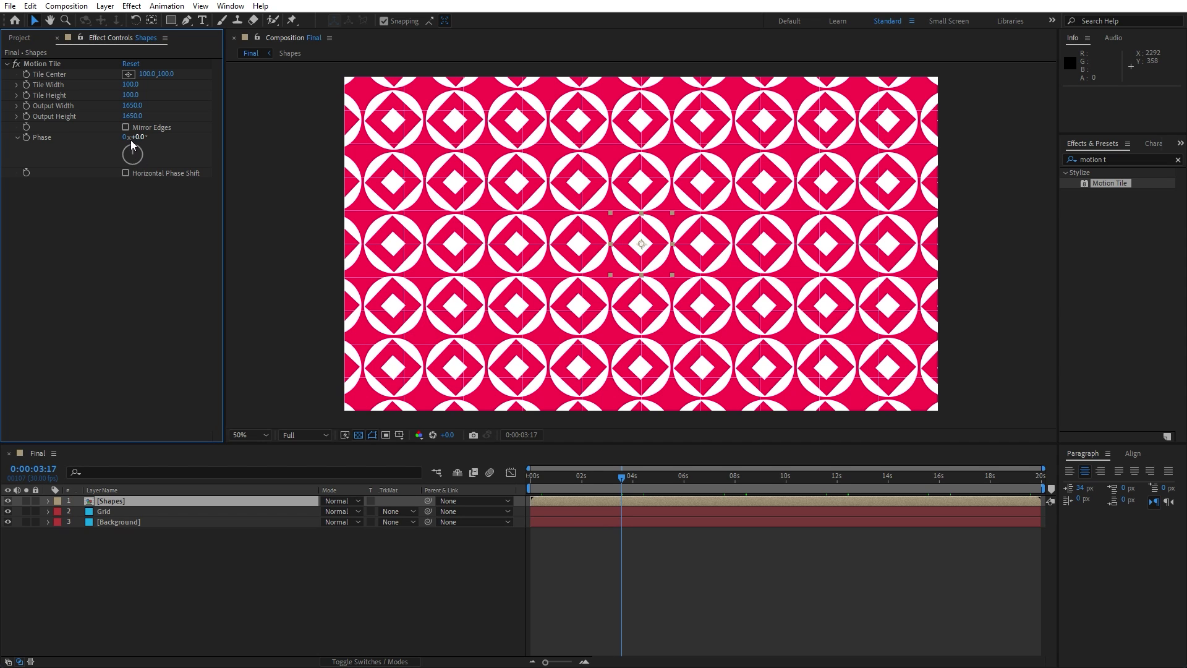
Enable Mirror Edges on Motion Tile and preview the tiled animation.
left_click(126, 127)
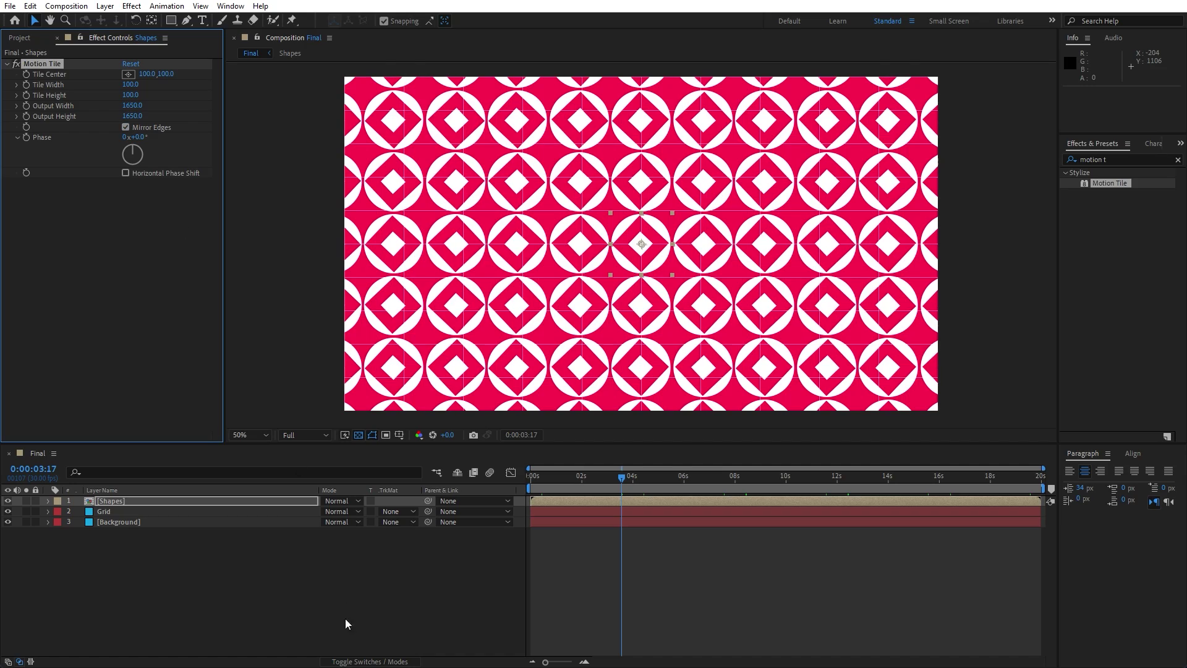
left_click(347, 594)
key("space")
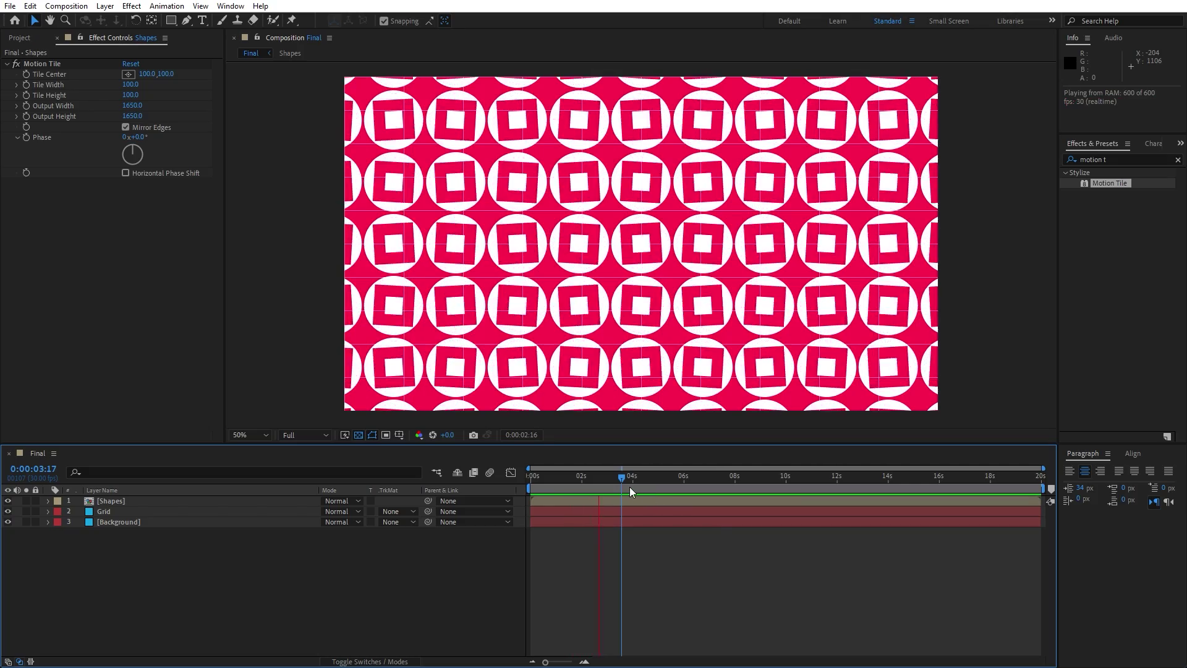
left_click(686, 480)
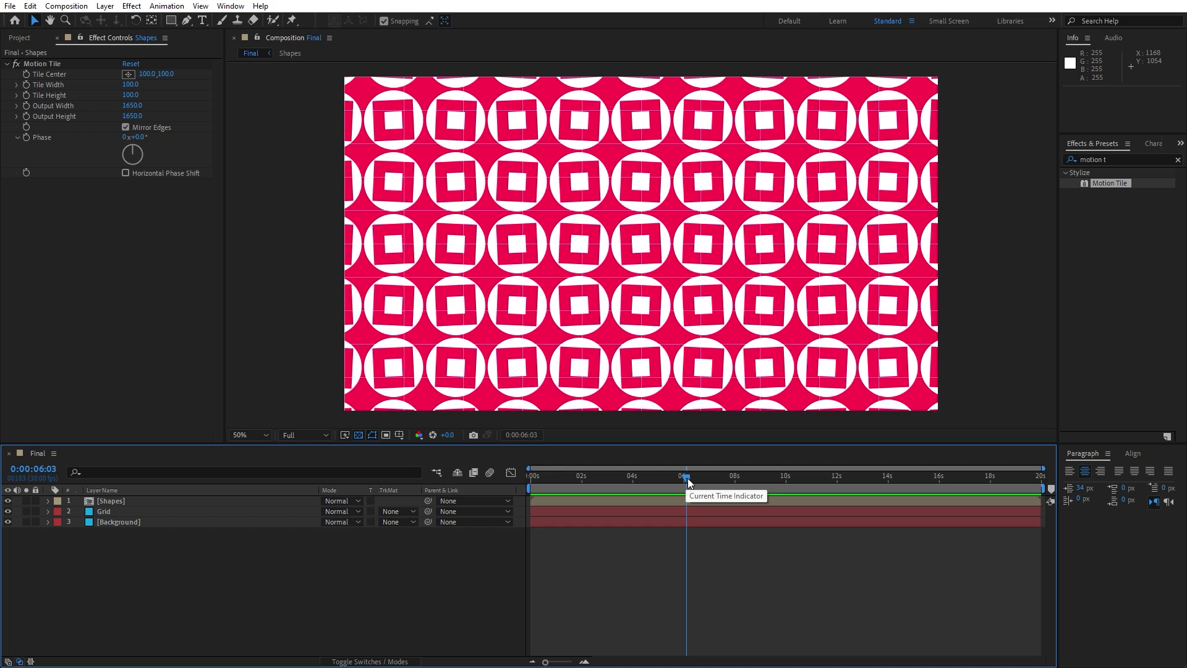
Apply Drop Shadow to the Shapes layer with a Distance of 33.
left_click(1107, 159)
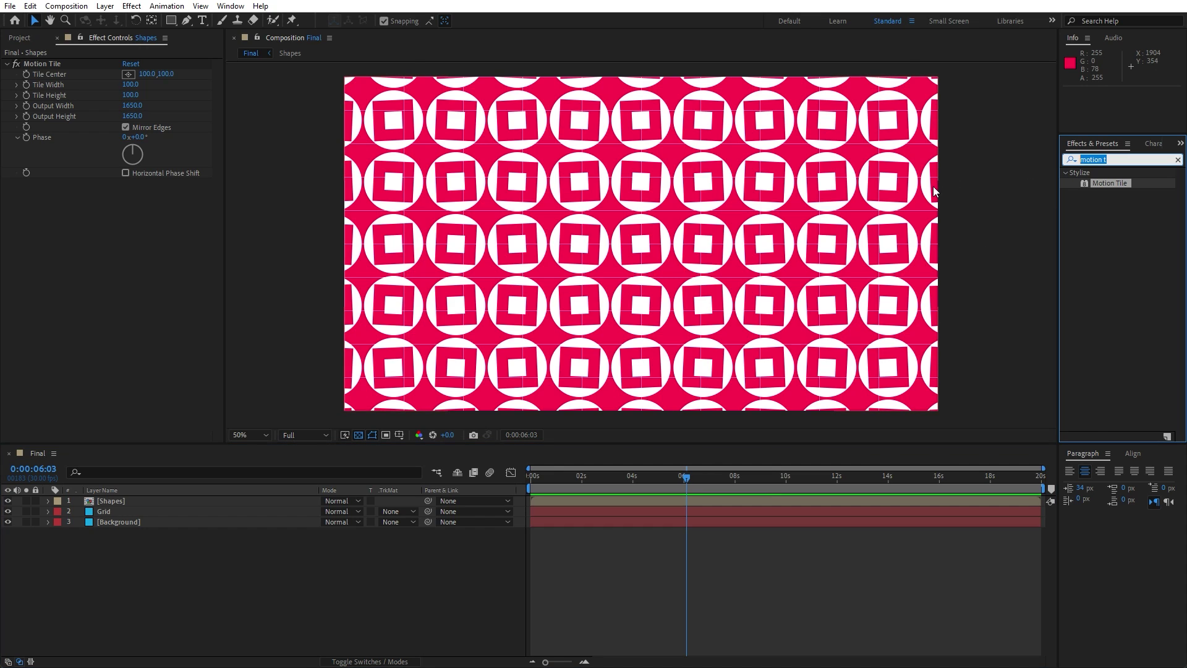
type("drop s")
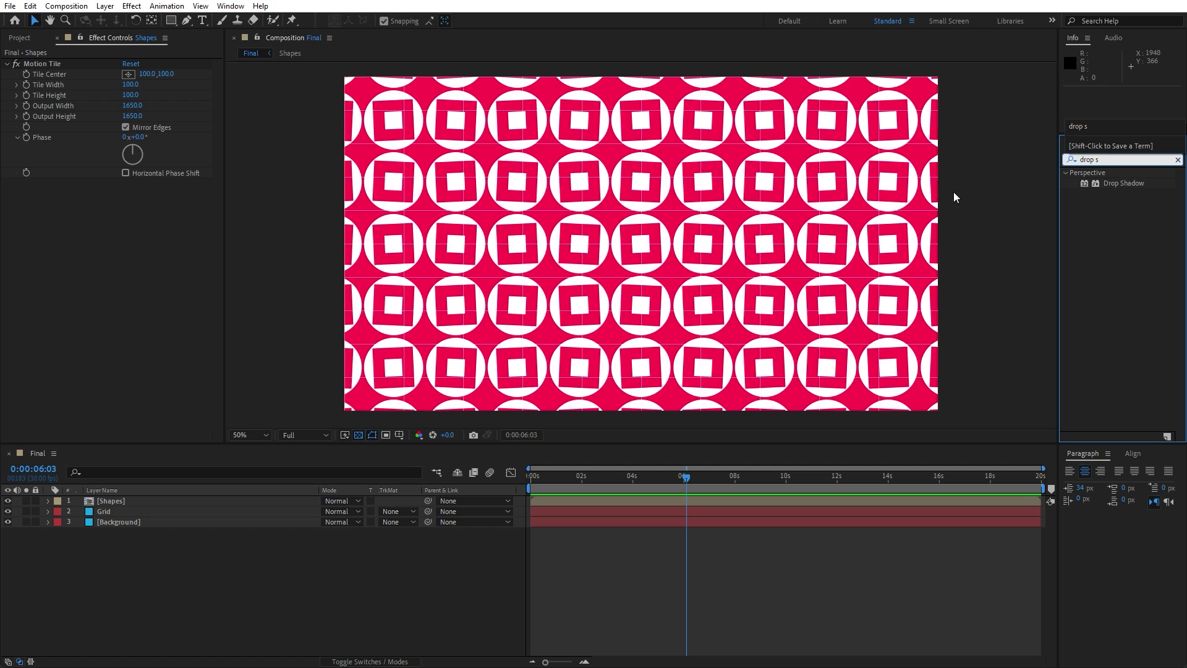
left_click_drag(1137, 185, 184, 500)
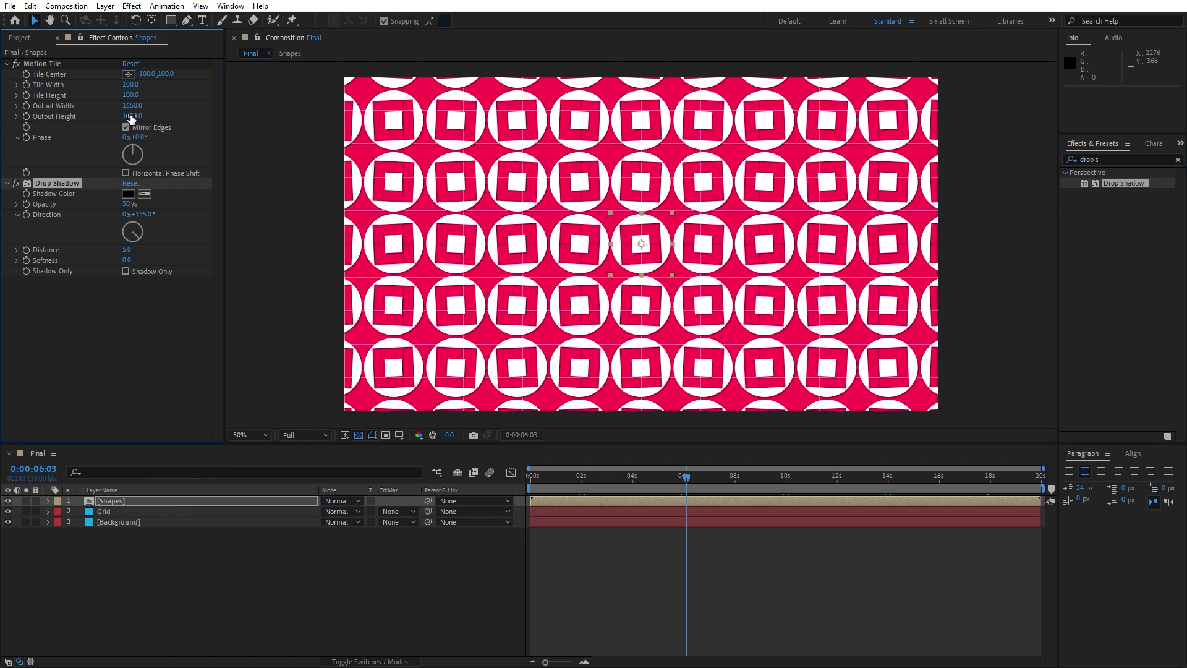
left_click(127, 250)
left_click(289, 488)
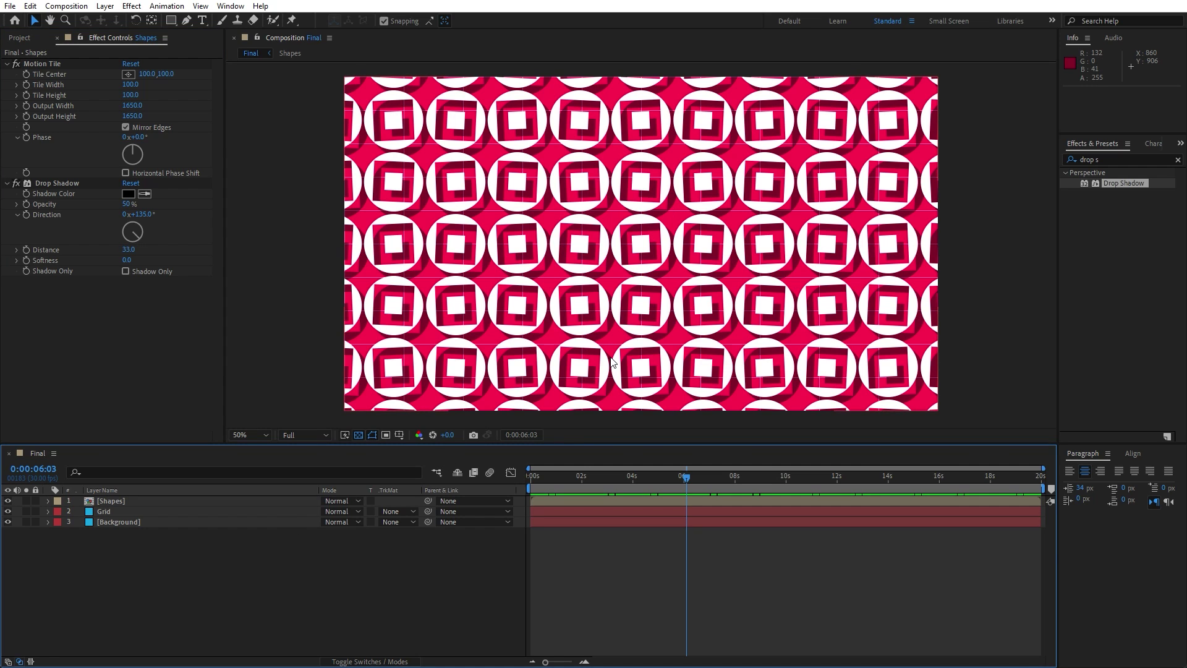
scroll(612, 362, "up", 1)
scroll(612, 362, "down", 1)
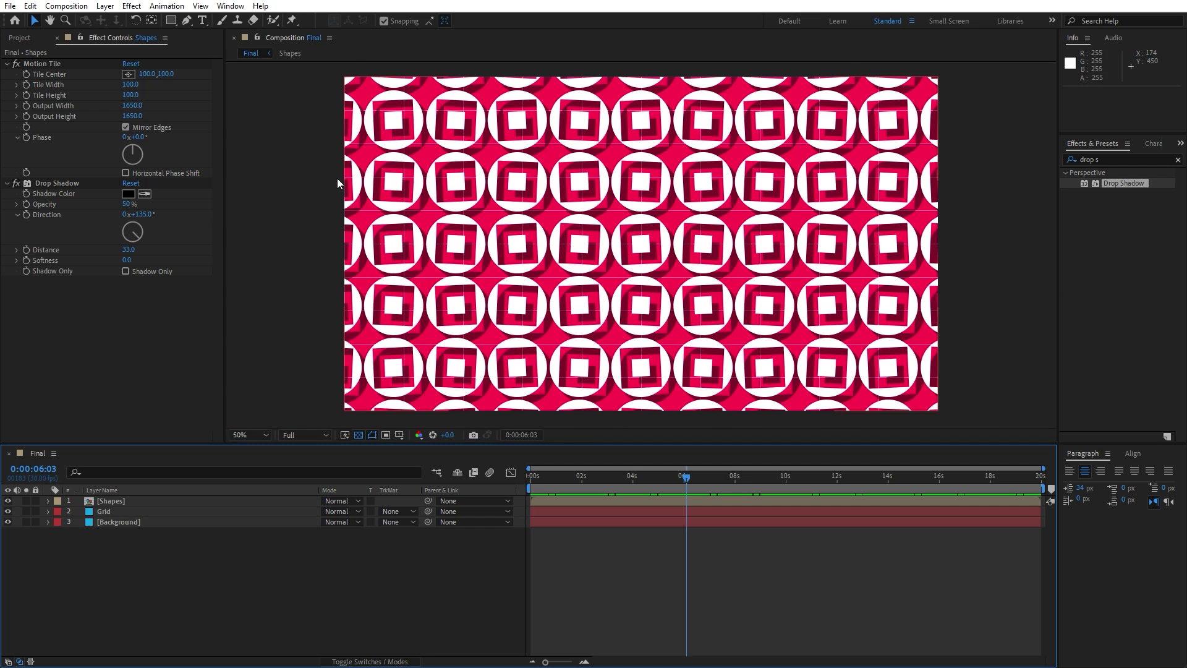
Add a Null 1 null object layer to the Final composition.
left_click(57, 40)
right_click(228, 567)
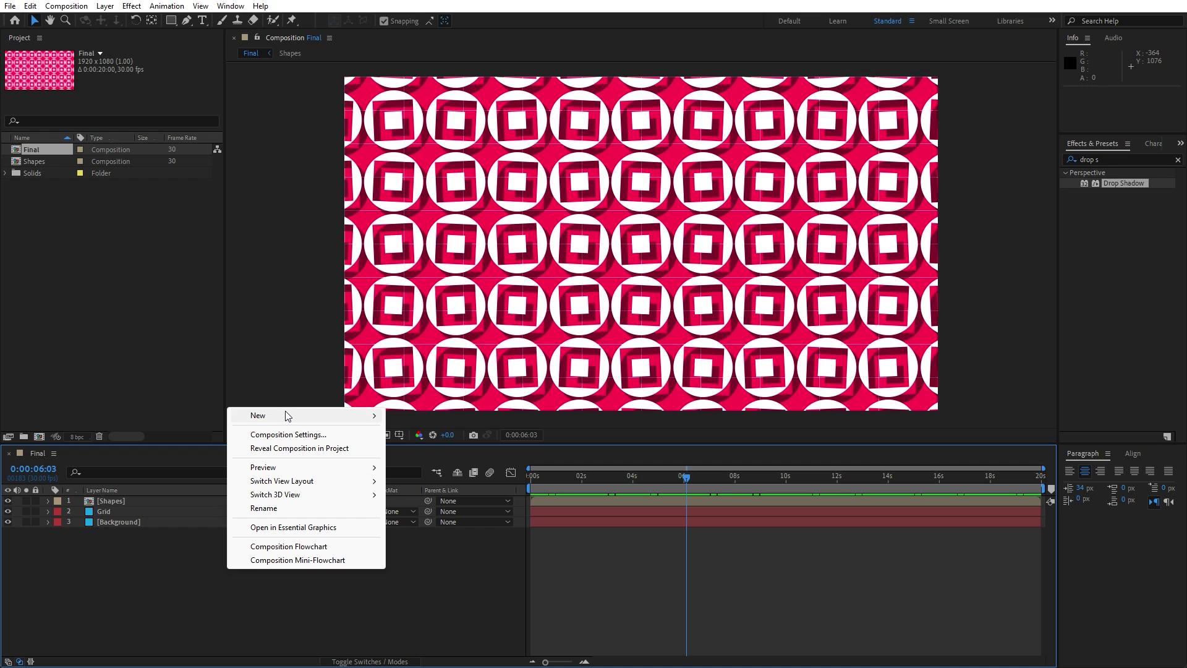
mouse_move(286, 415)
left_click(445, 489)
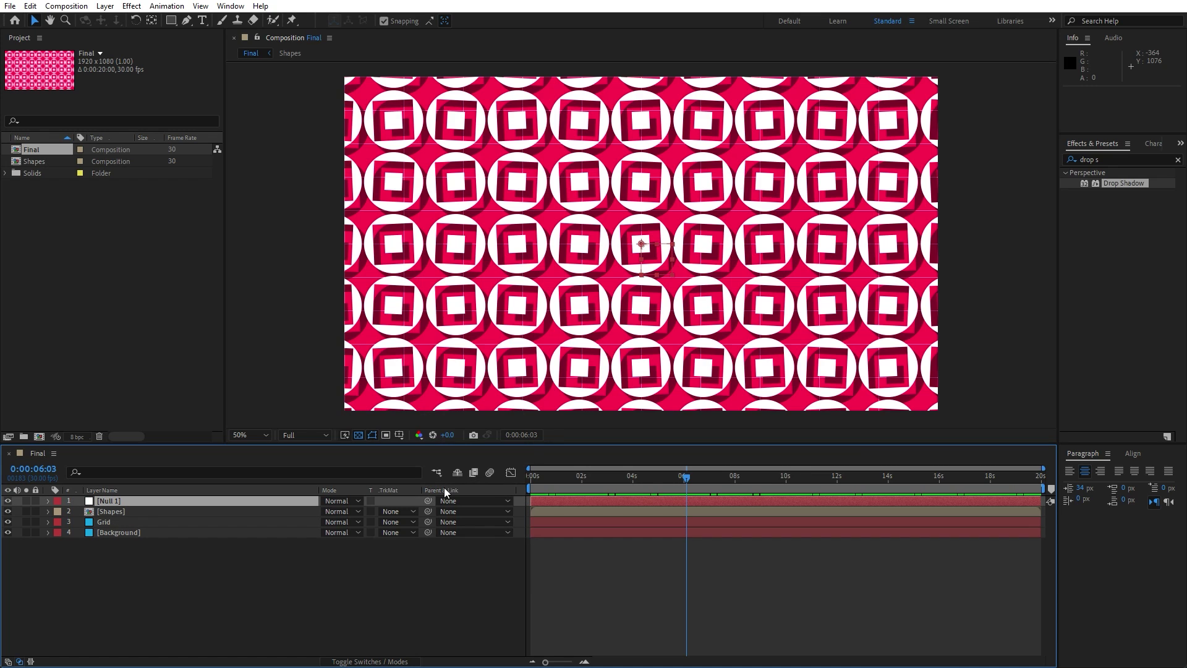
Parent the Shapes, Grid and Background layers to Null 1.
left_click(134, 532)
left_click(123, 521)
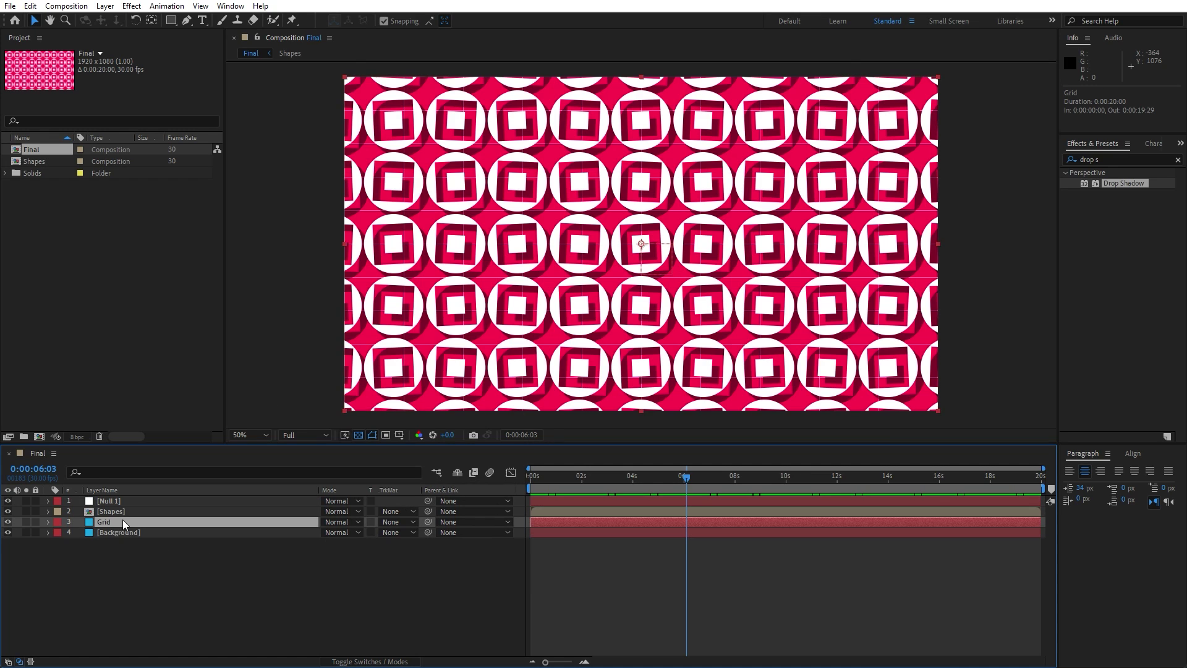
left_click(123, 513)
left_click(124, 533, "shift")
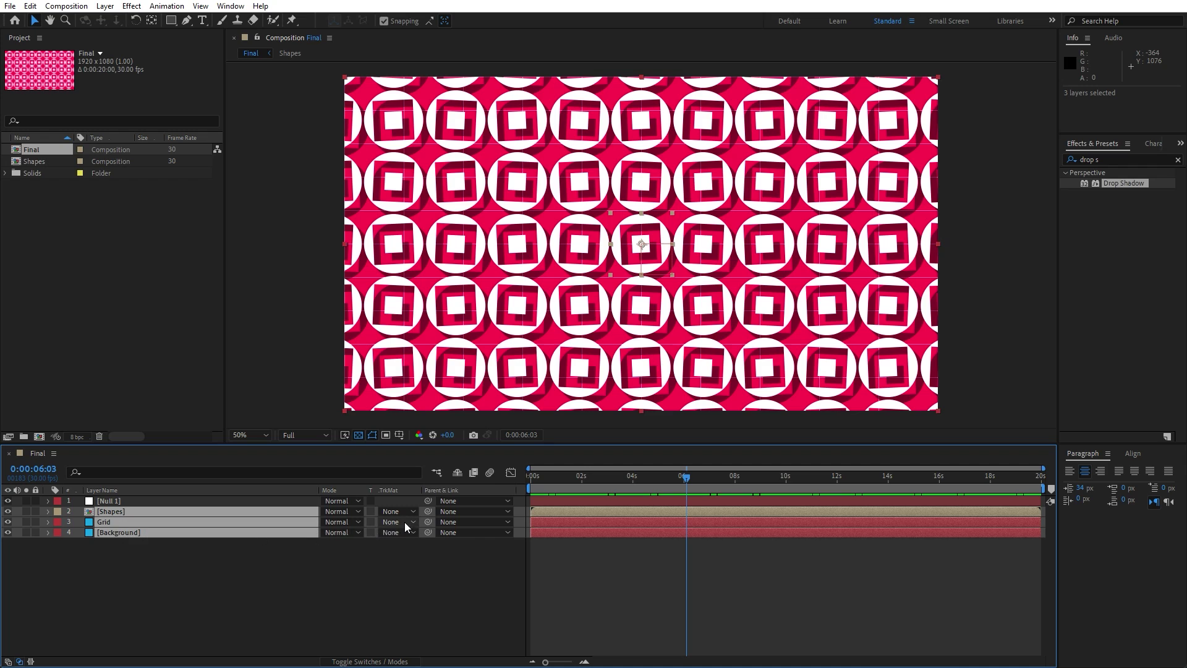
left_click_drag(428, 511, 117, 500)
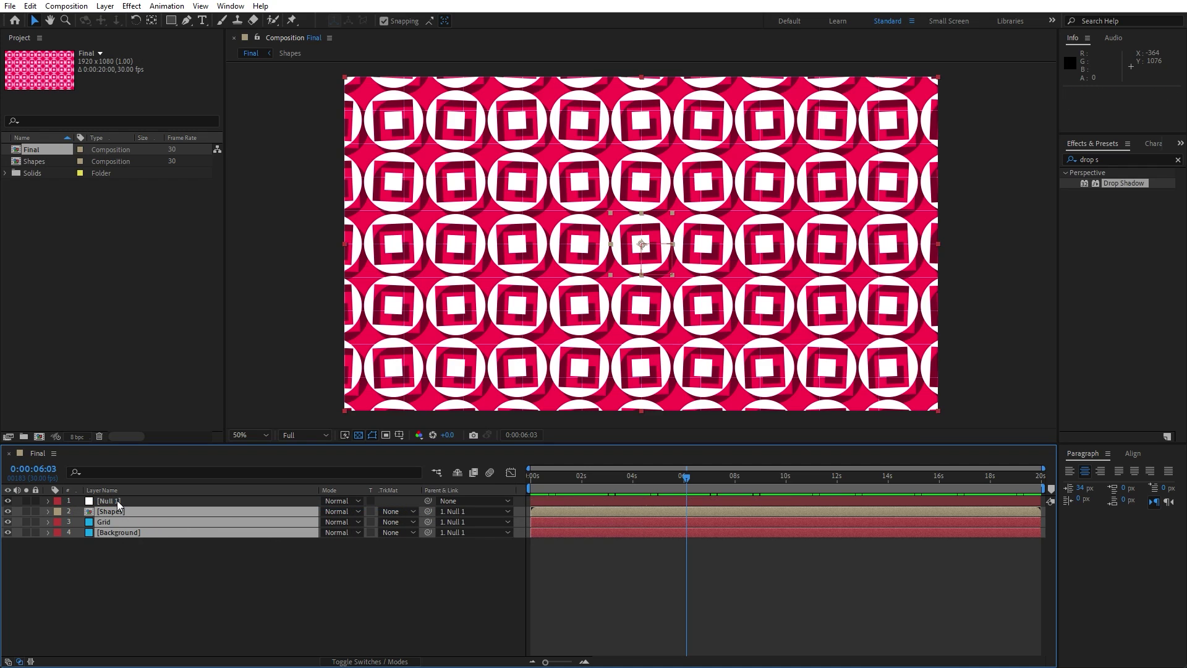
Show the layer switch columns in the Final timeline.
right_click(448, 488)
mouse_move(468, 526)
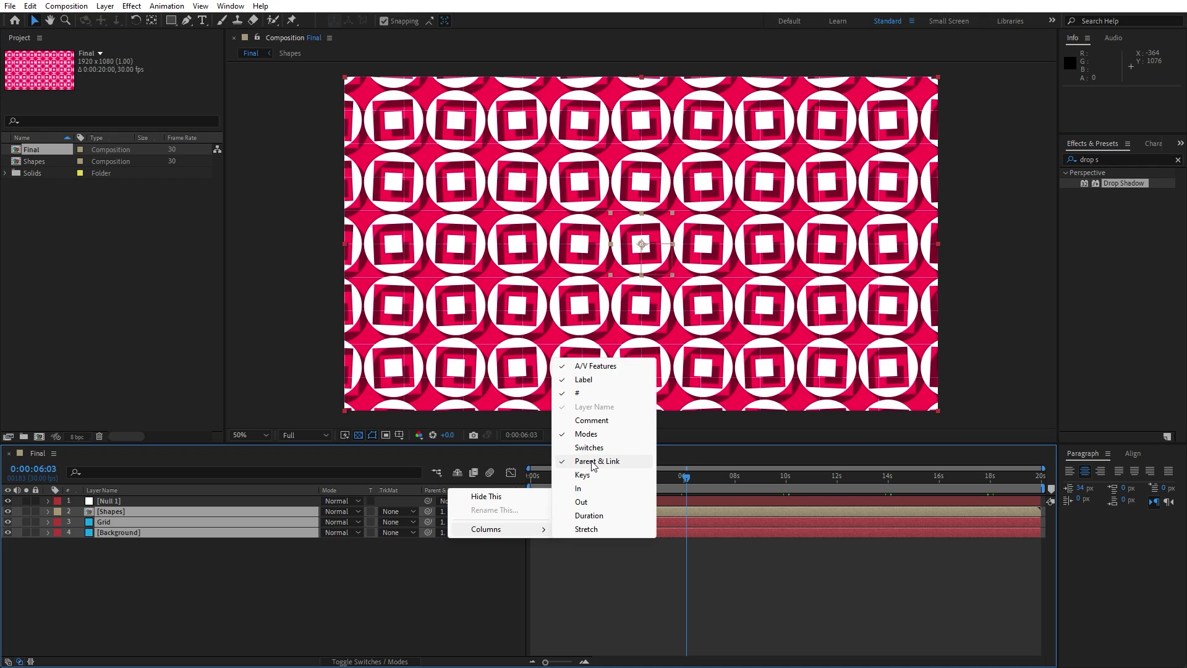
left_click(200, 551)
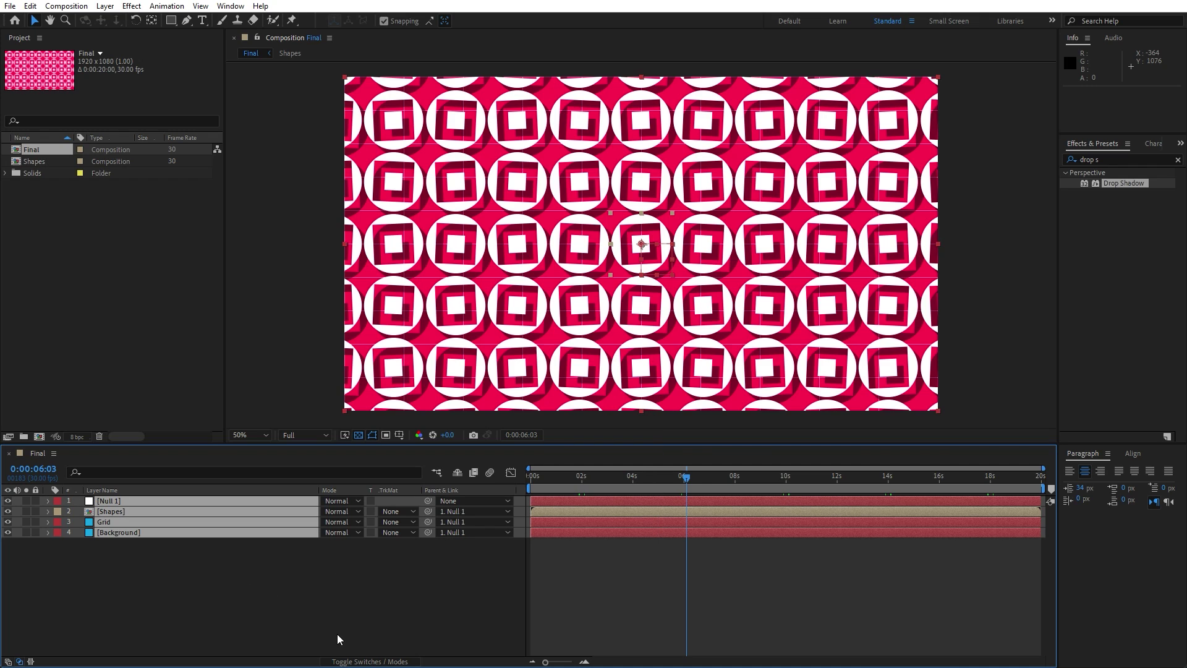
left_click(347, 662)
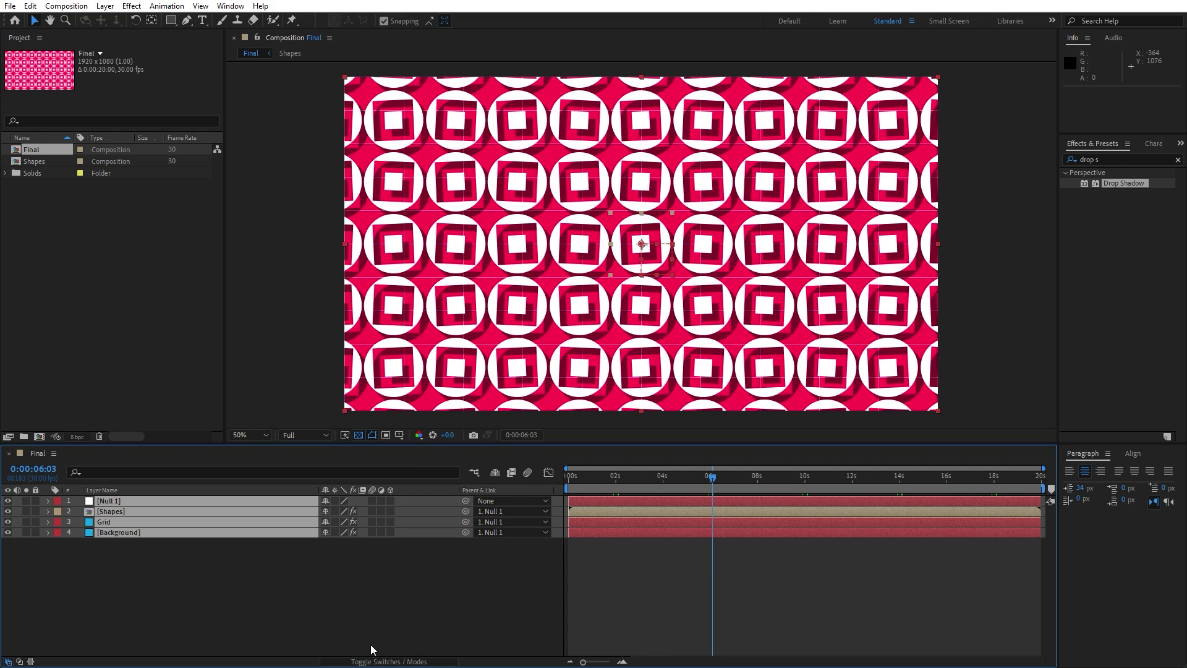
Turn on the 3D switch for all four layers.
left_click_drag(392, 498, 391, 532)
left_click(393, 661)
left_click(372, 619)
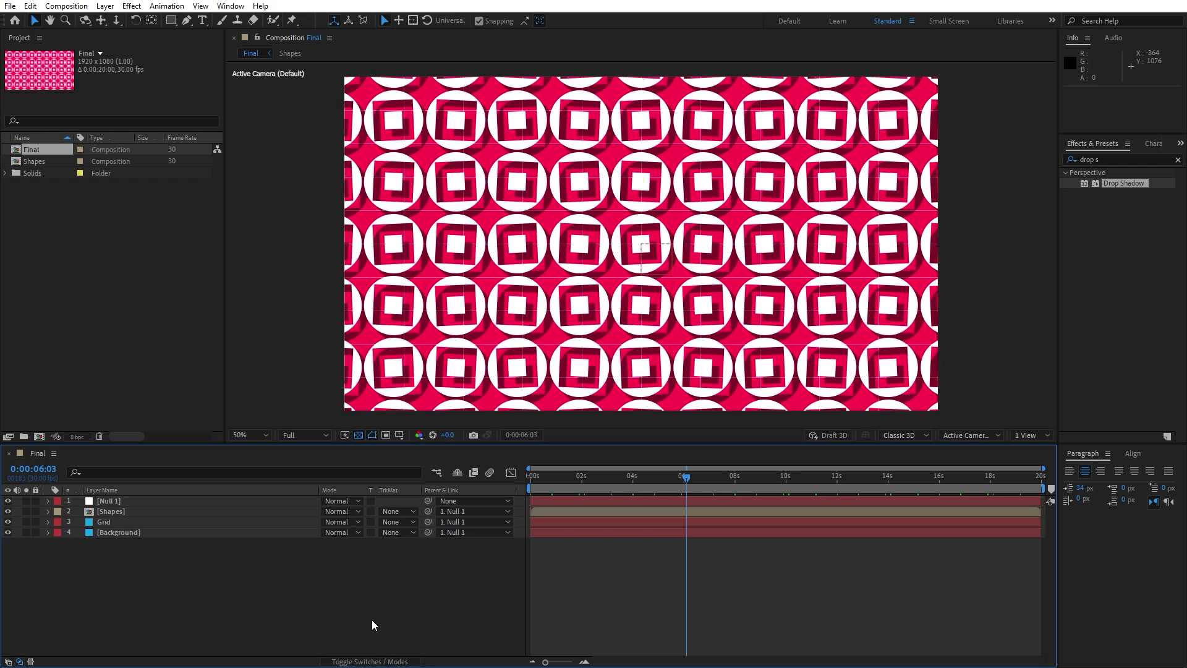
Keyframe Null 1's Scale at 90% at the start of the composition.
left_click(123, 502)
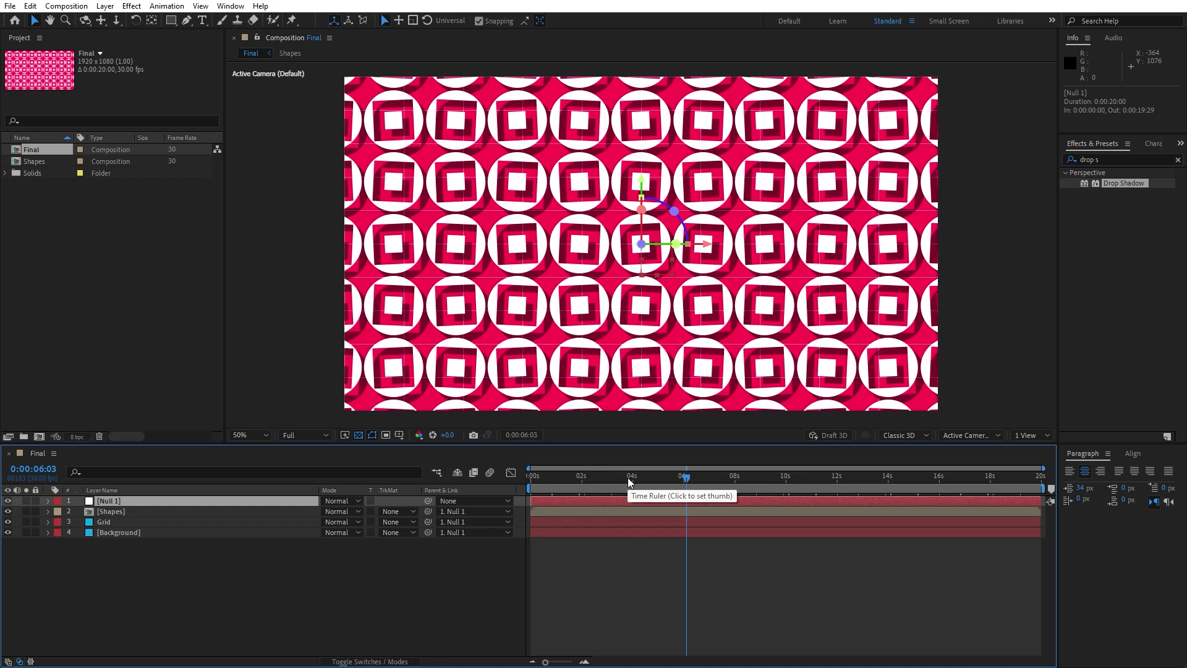
key("Home")
key("s")
left_click(340, 511)
type("9")
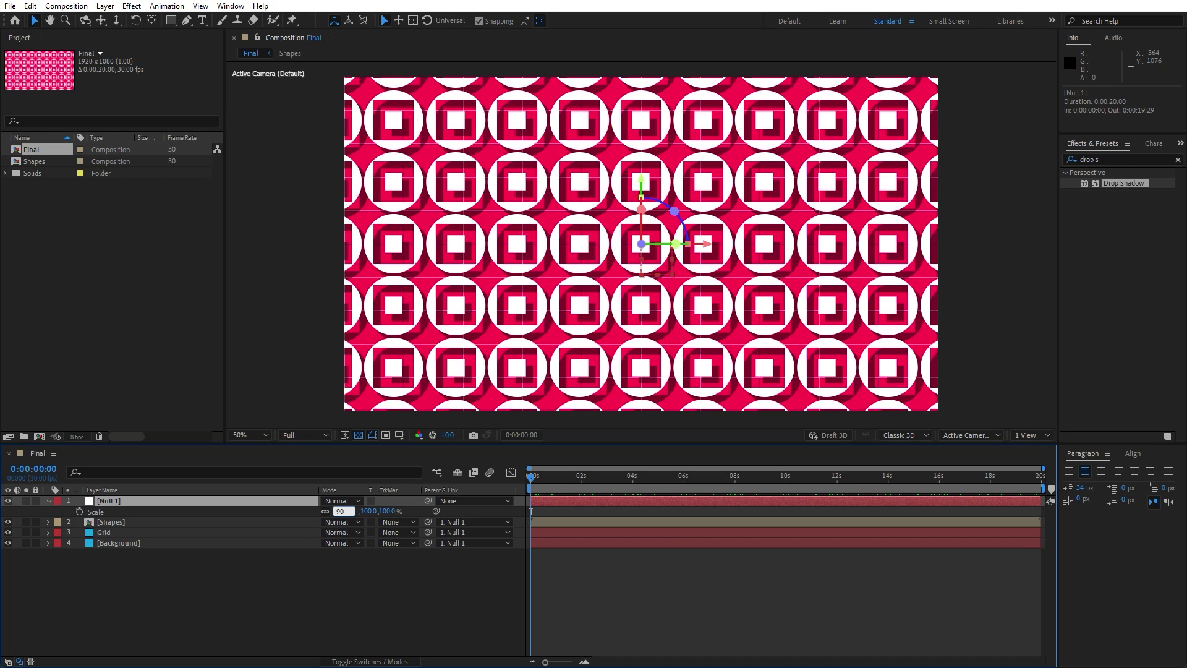
type("0")
left_click(370, 594)
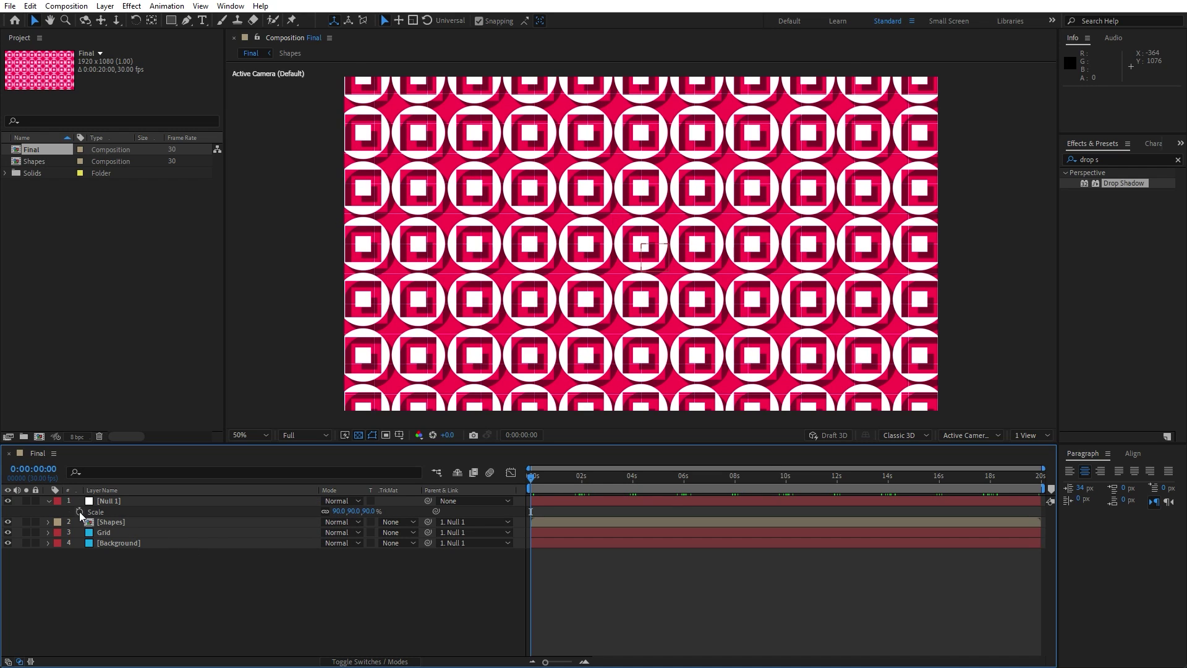
left_click(79, 512)
Add a 110% Scale keyframe on Null 1 at about ten seconds.
left_click_drag(531, 480, 788, 488)
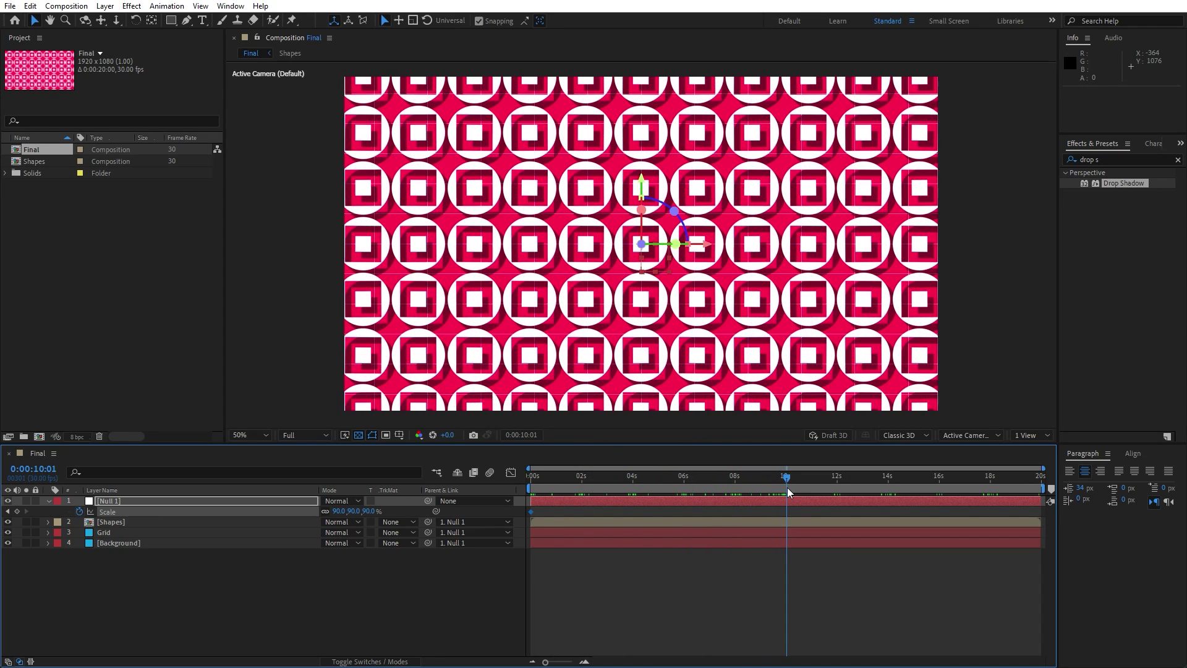
left_click(339, 511)
key("Return")
left_click_drag(564, 483, 491, 491)
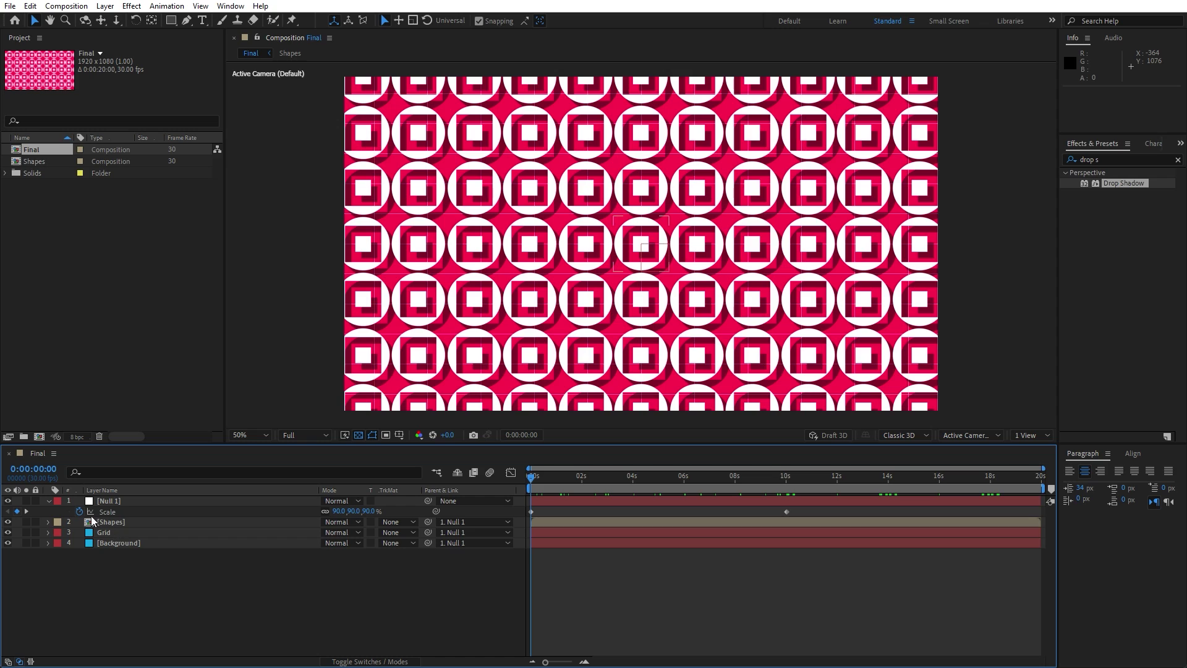
left_click(112, 501)
key("r")
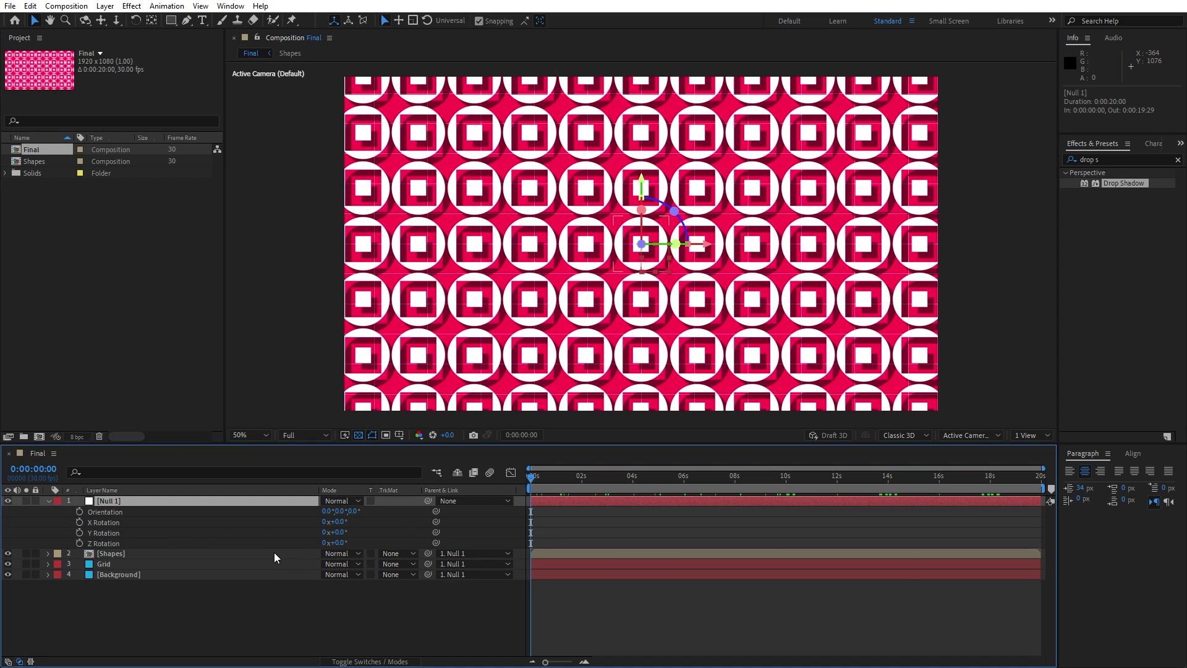
Set starting X, Y and Z Rotation keyframes on Null 1 at 0 s.
left_click(80, 521)
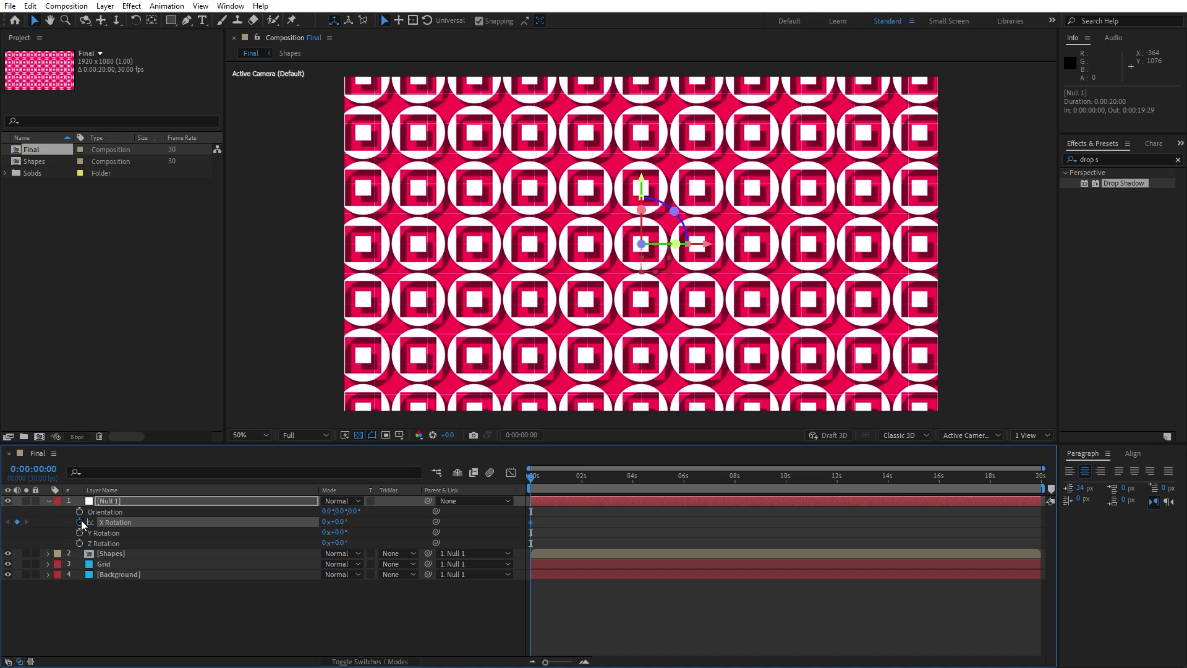
left_click_drag(339, 522, 356, 522)
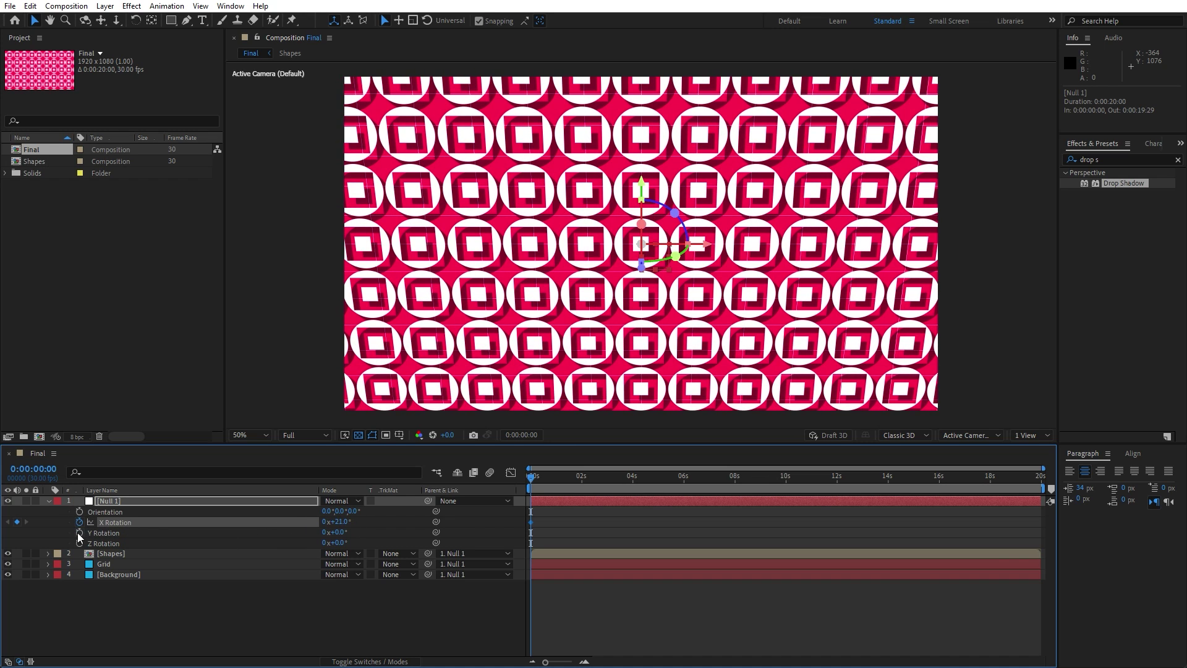
left_click(80, 532)
left_click_drag(339, 533, 348, 543)
left_click(80, 543)
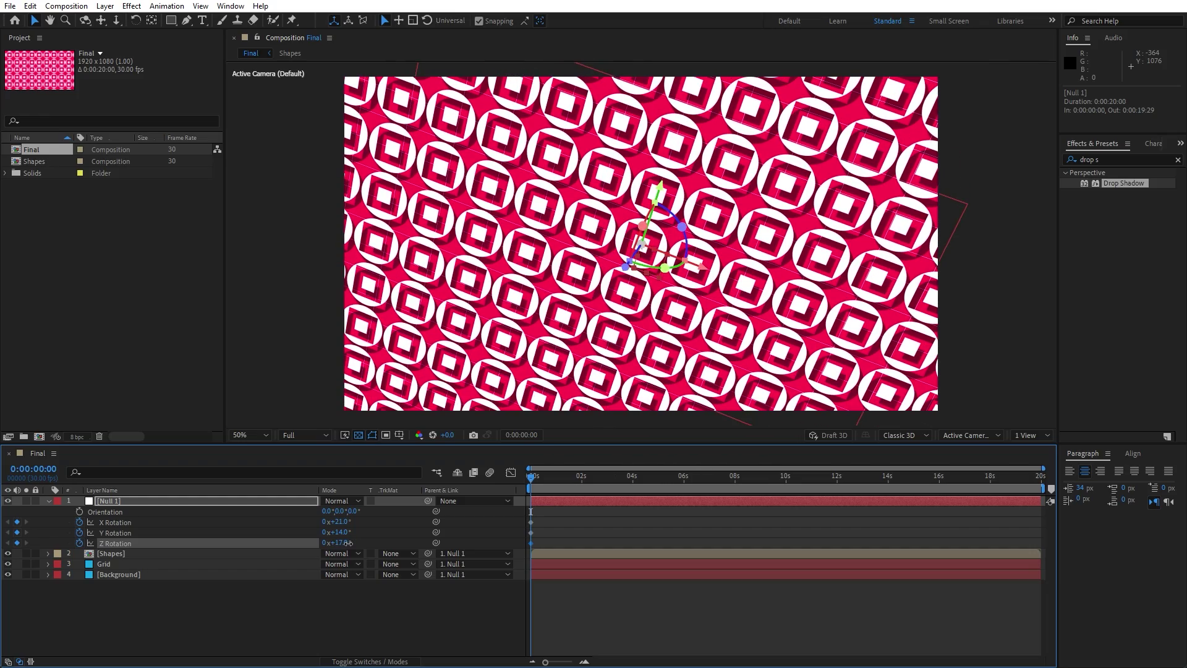
At about 10 s, rotate Null 1 to X -20°, Y -14°, Z -16° and preview.
left_click(565, 485)
left_click_drag(750, 492, 787, 489)
left_click_drag(343, 522, 329, 553)
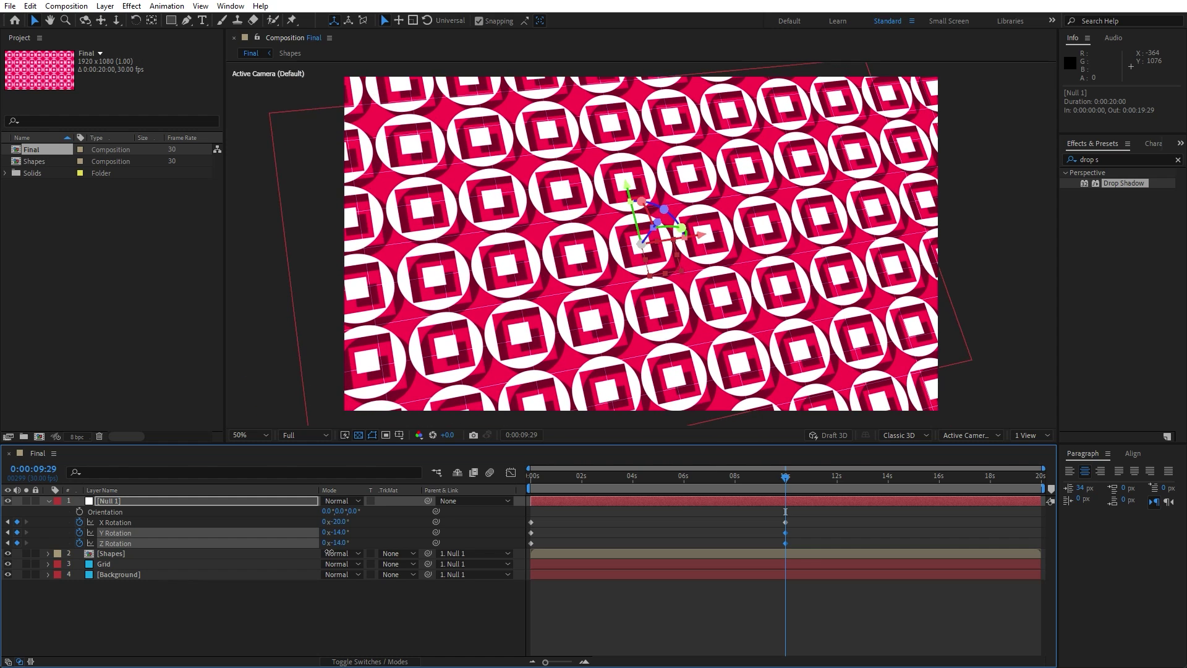
left_click(285, 617)
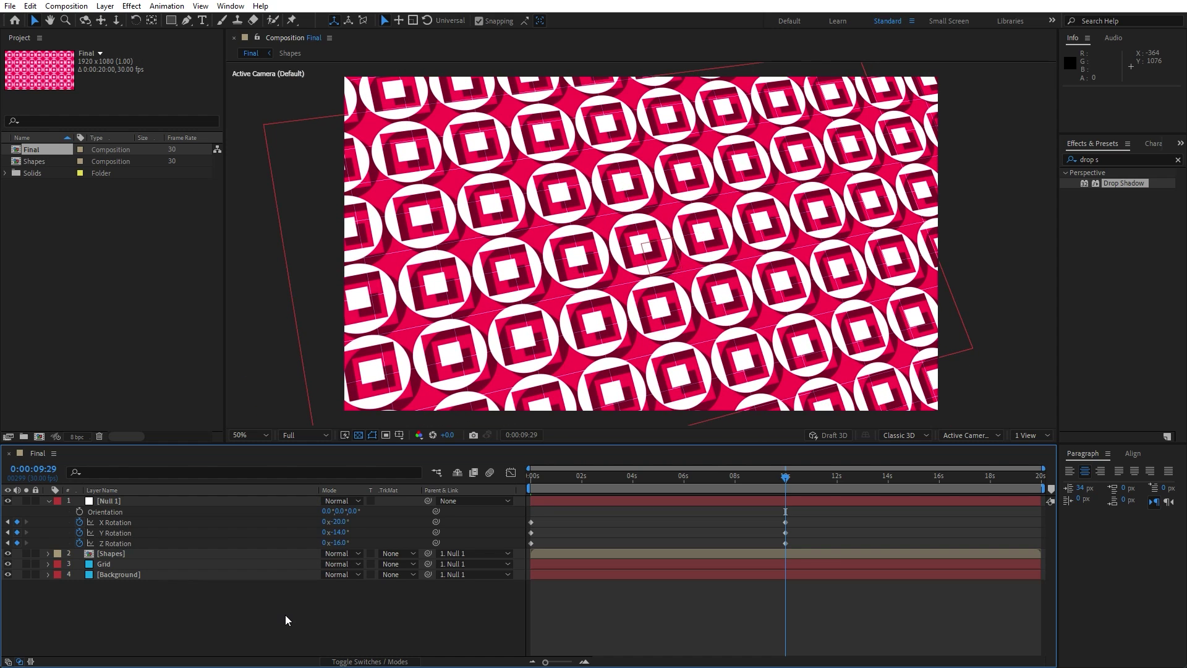
key("space")
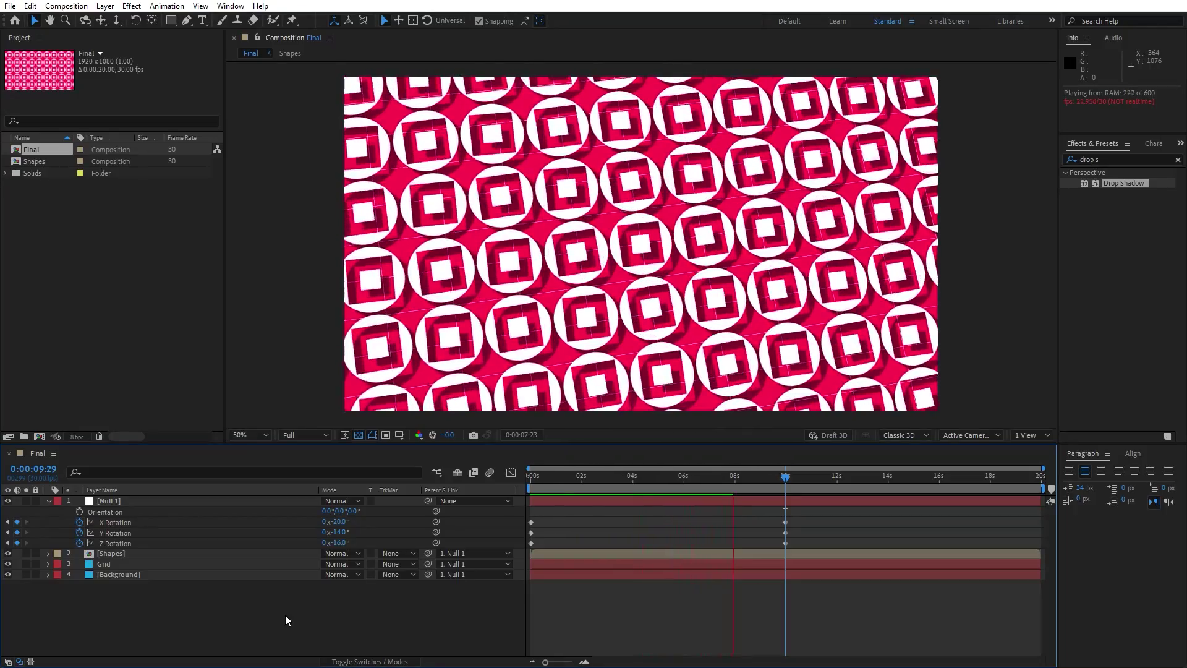
left_click(284, 553)
left_click(562, 481)
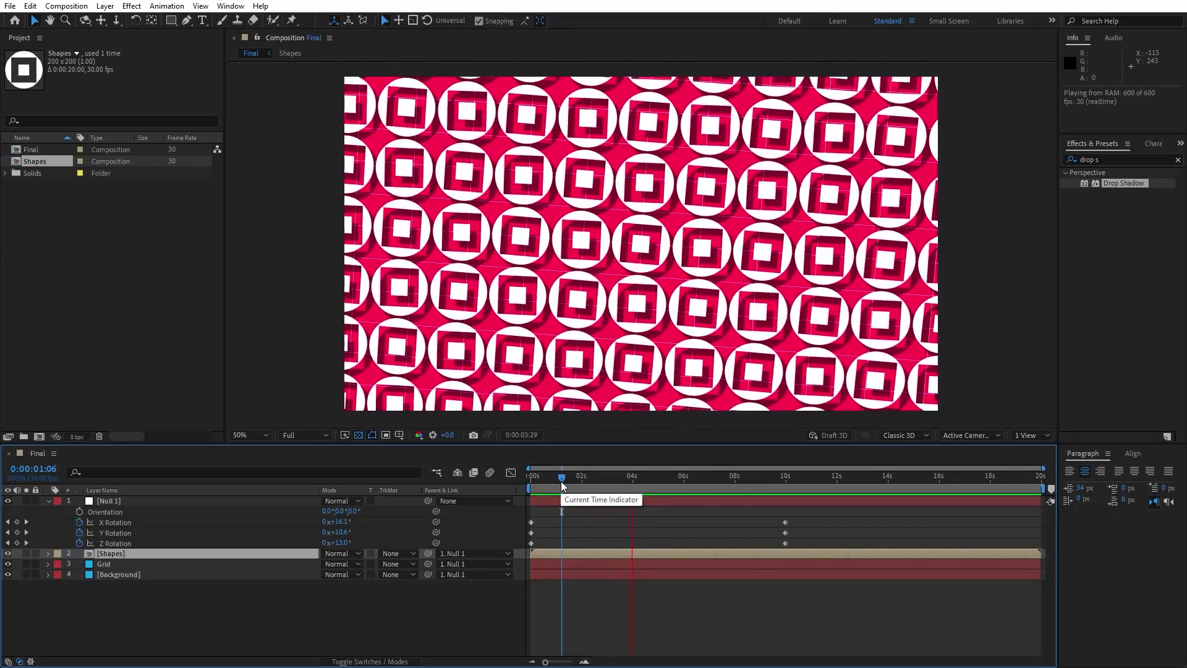
left_click_drag(562, 479, 531, 480)
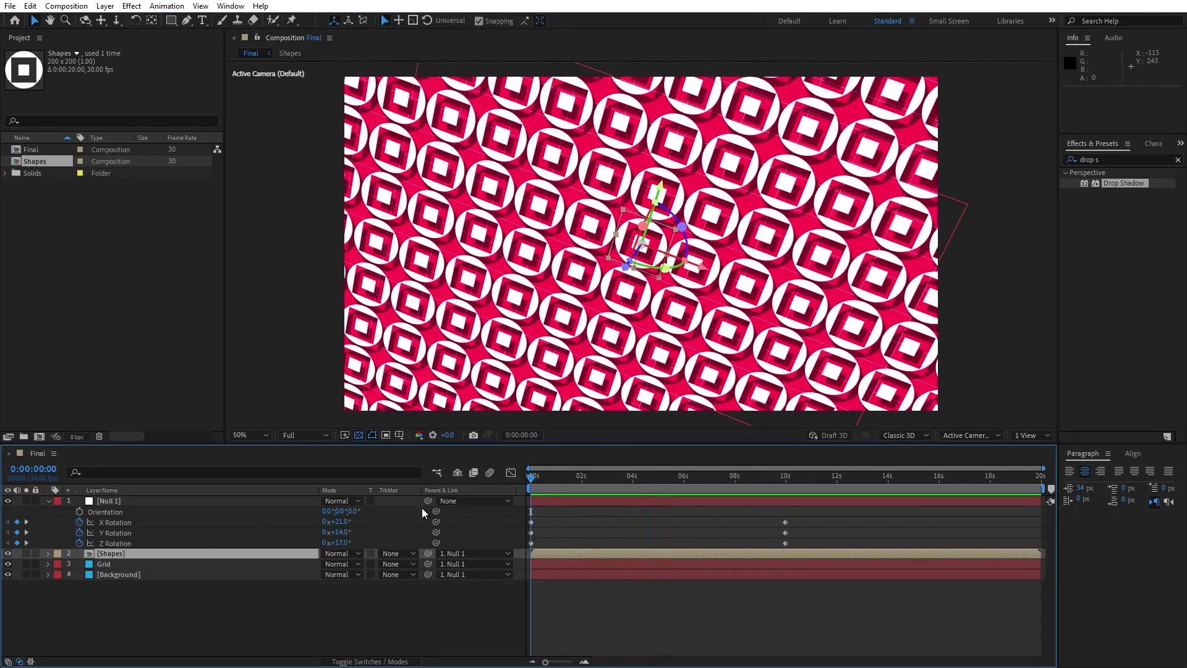
left_click(49, 501)
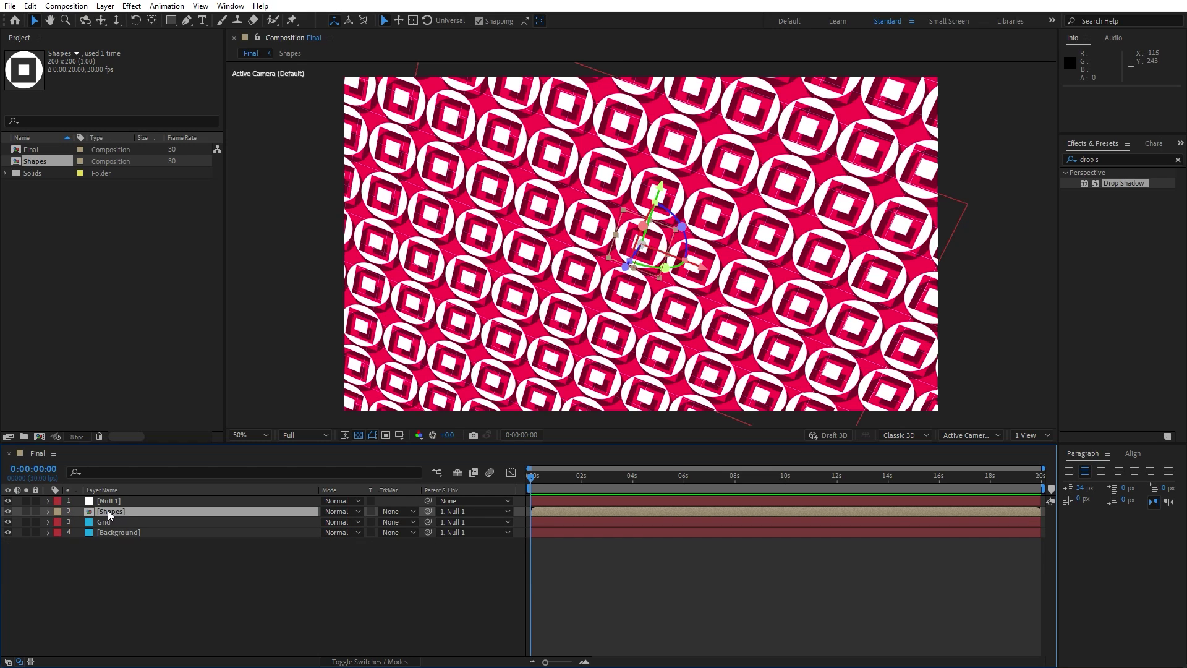
double_click(104, 511)
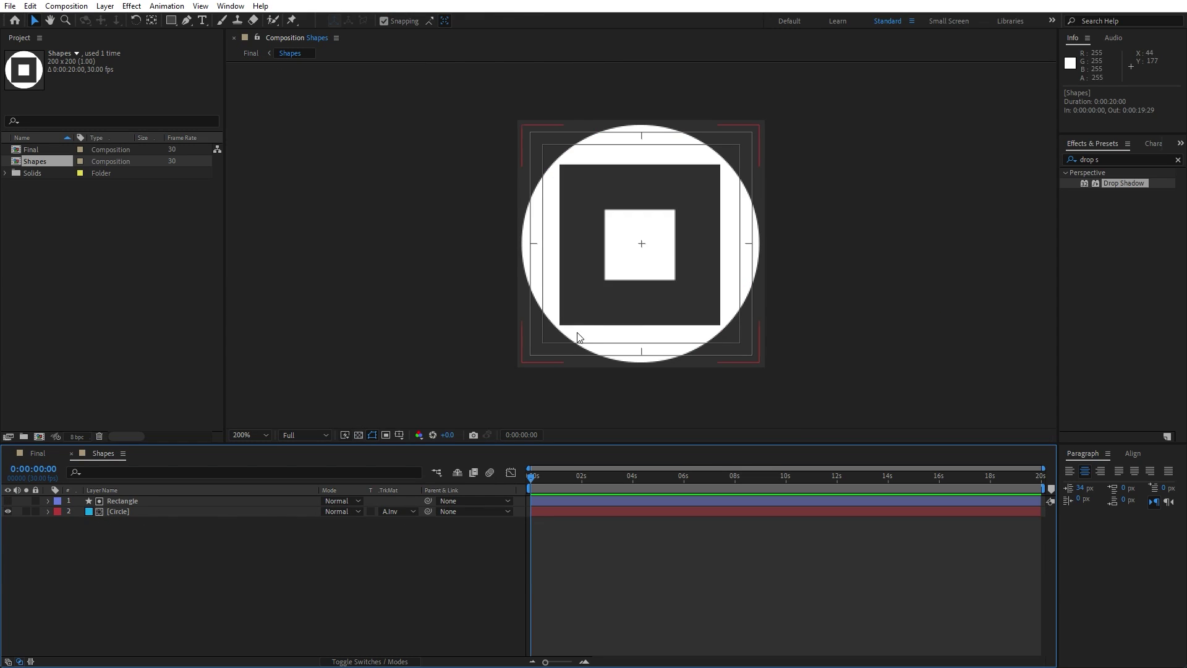
left_click(70, 453)
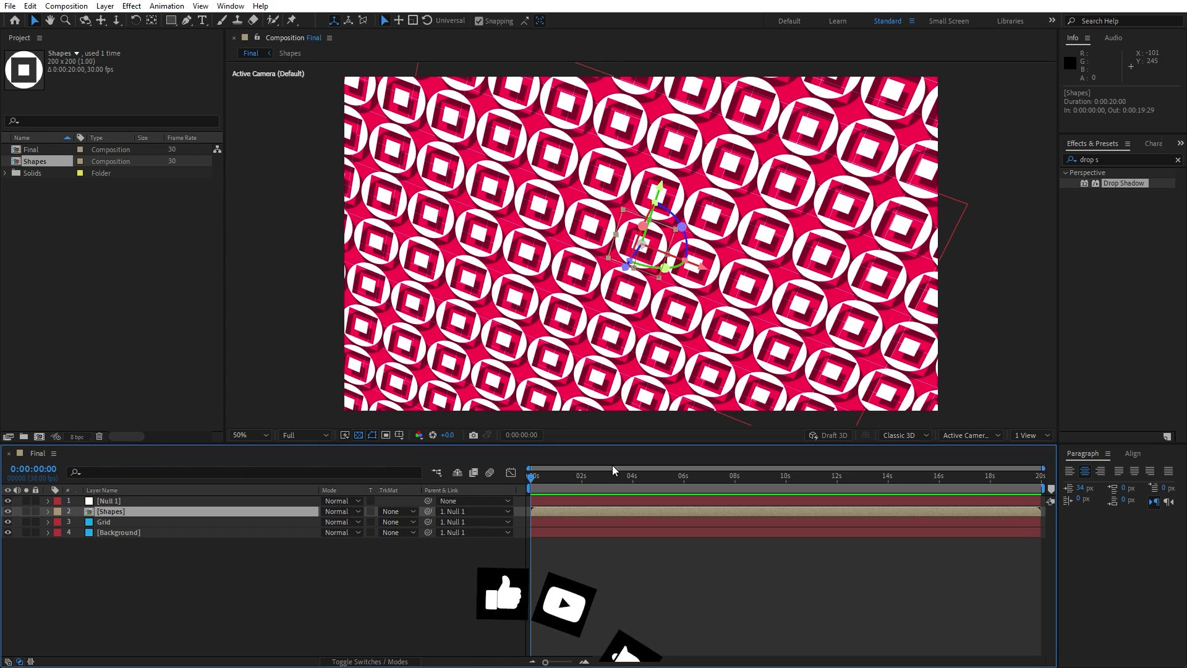
key("space")
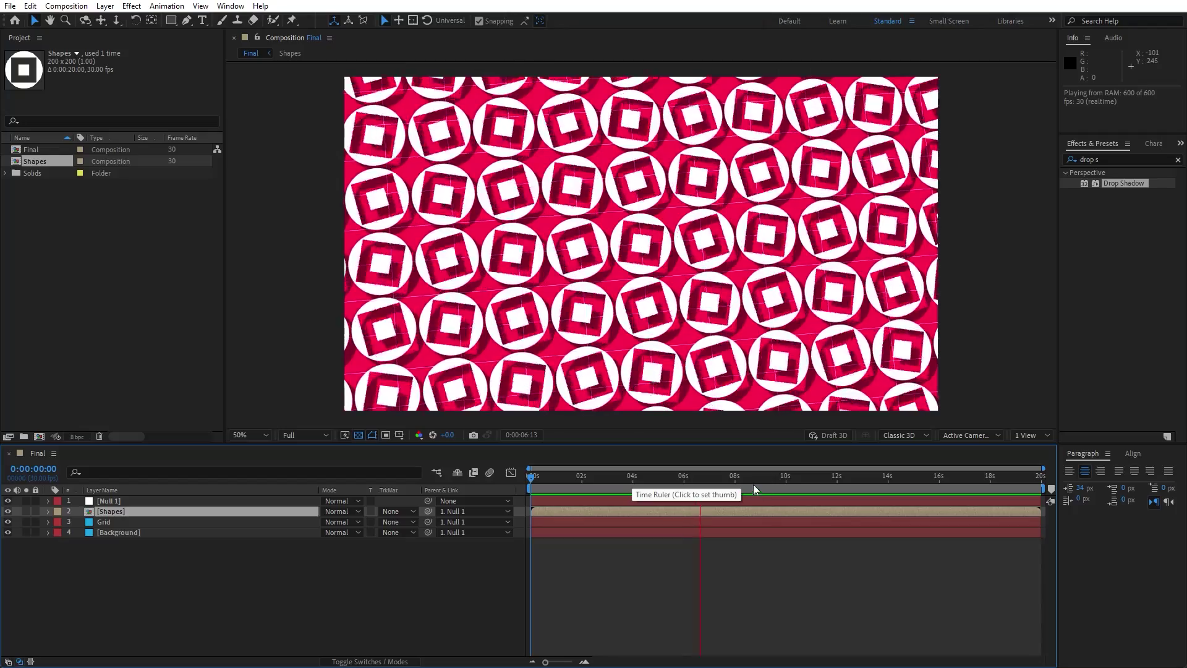
left_click(751, 477)
left_click_drag(747, 480, 542, 478)
key("space")
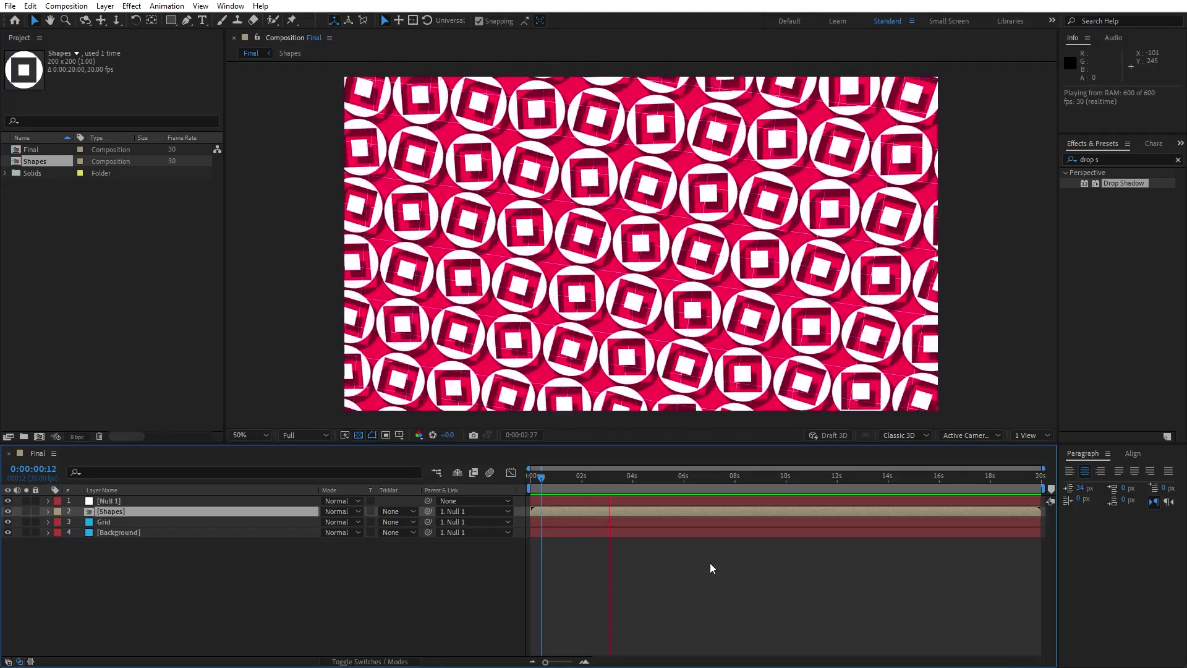
left_click(710, 563)
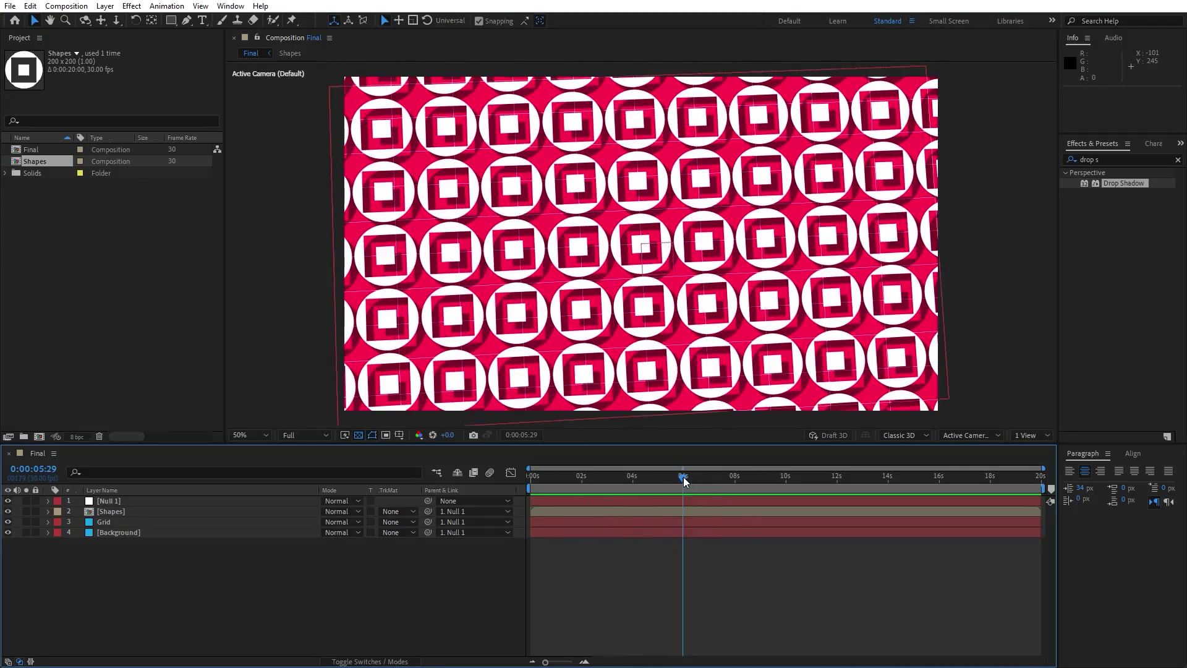